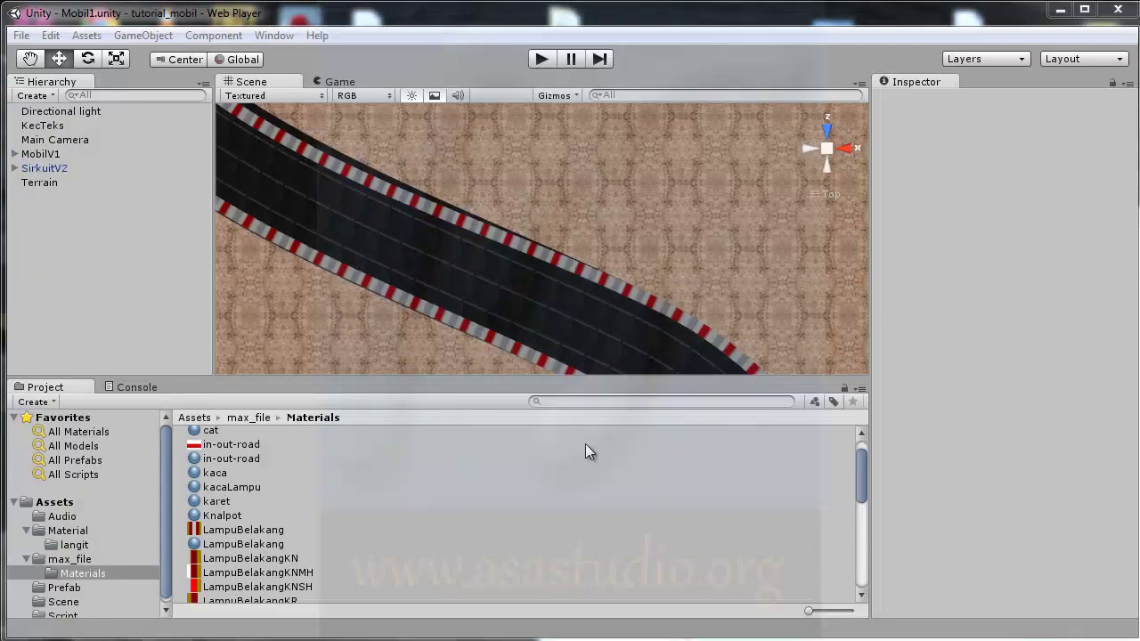
Run a quick test drive of the car in play mode, then stop it
left_click(547, 57)
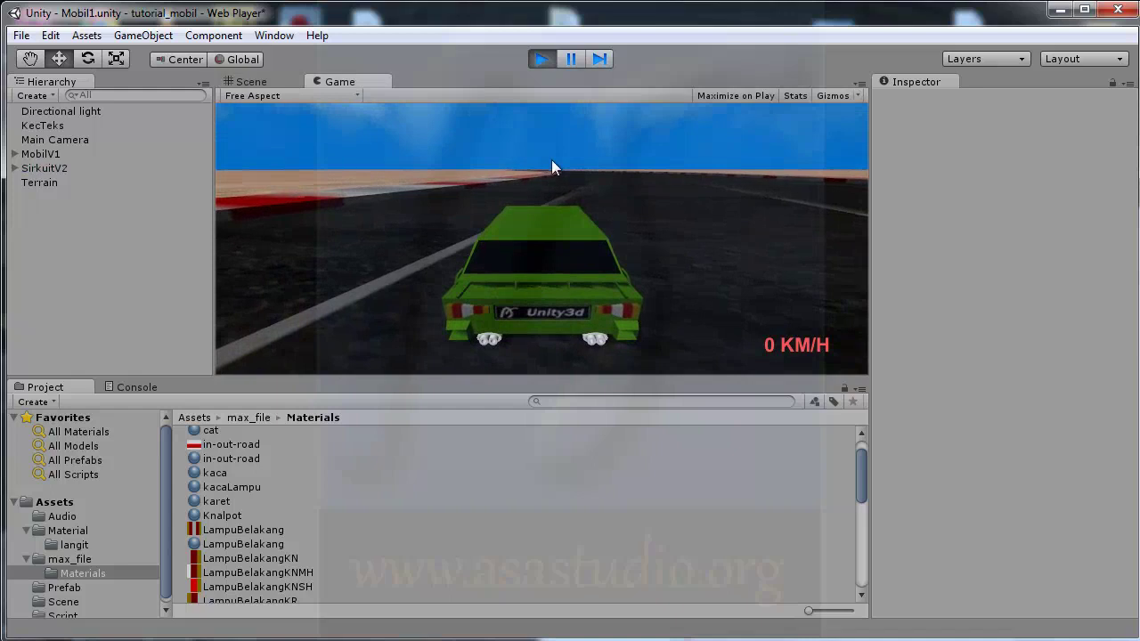
key("Up")
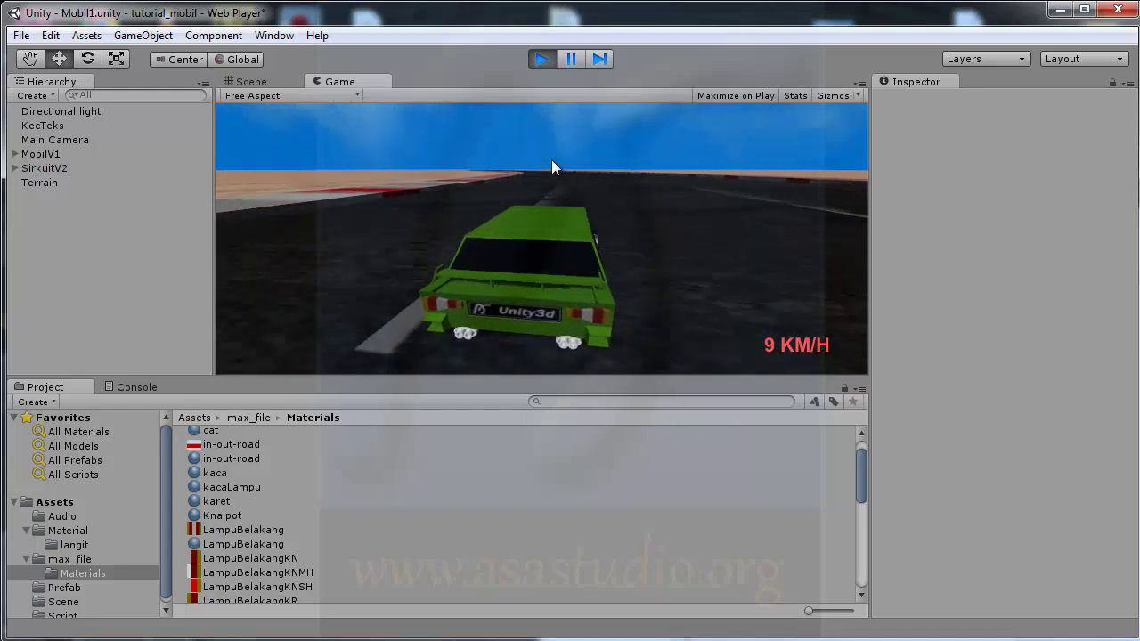
left_click(539, 58)
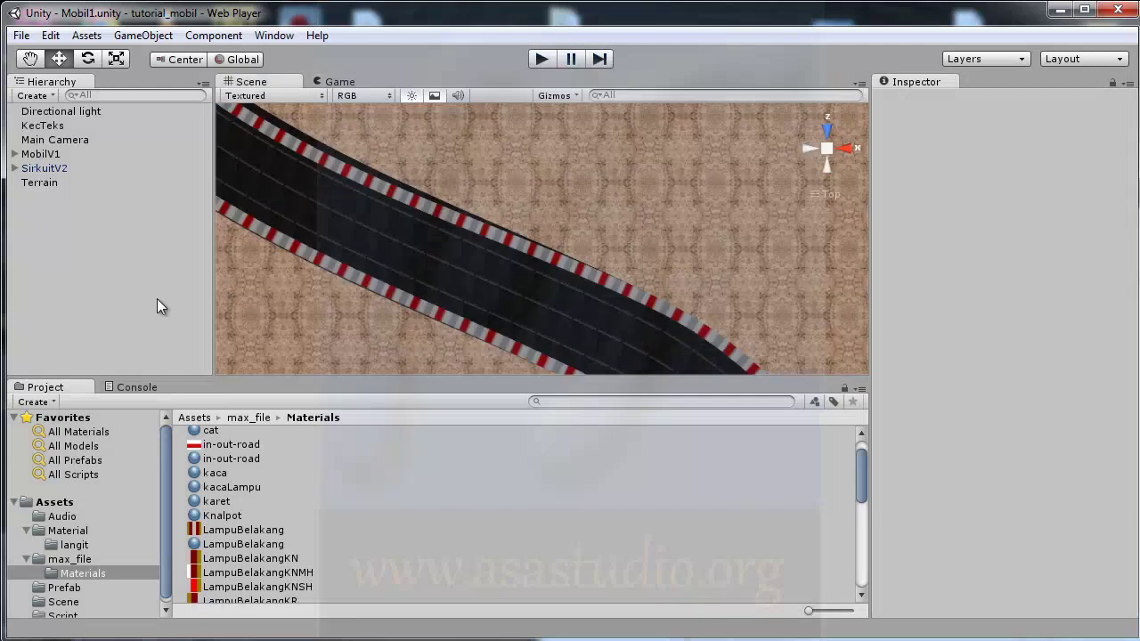
Switch MobilV1's kaca material to the Reflective/Diffuse shader and expand its properties
left_click(36, 155)
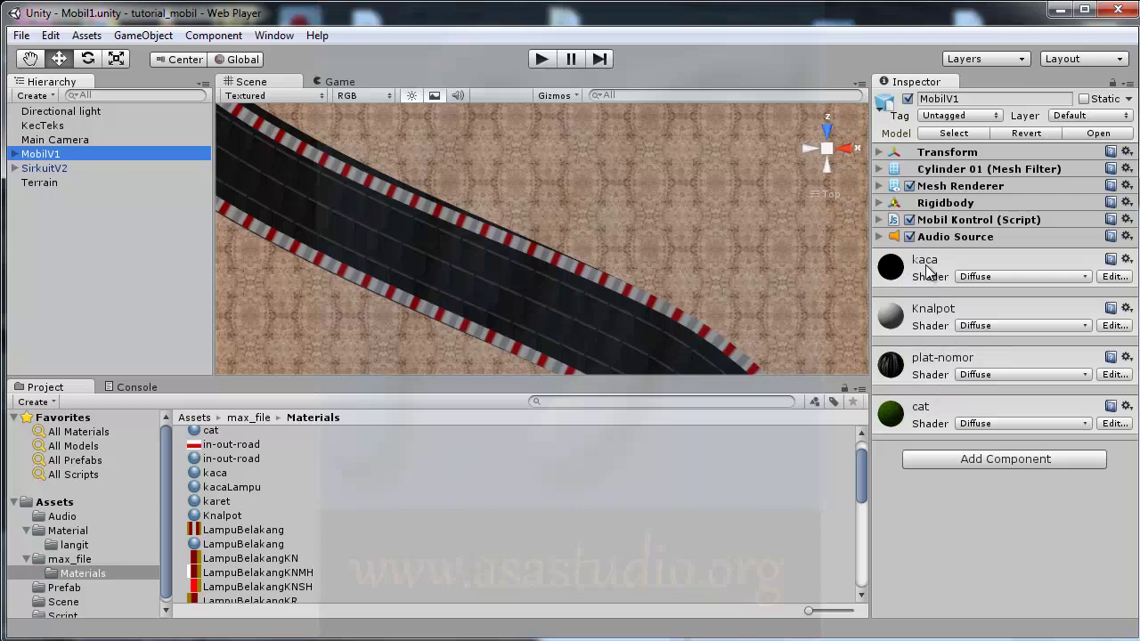
left_click(977, 274)
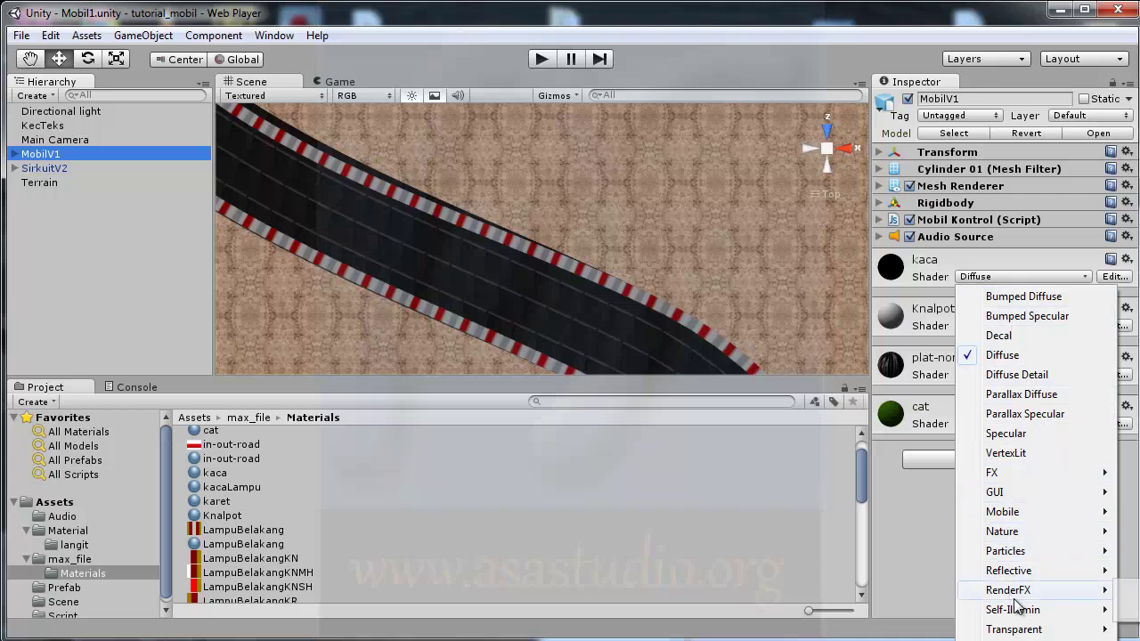
mouse_move(1035, 574)
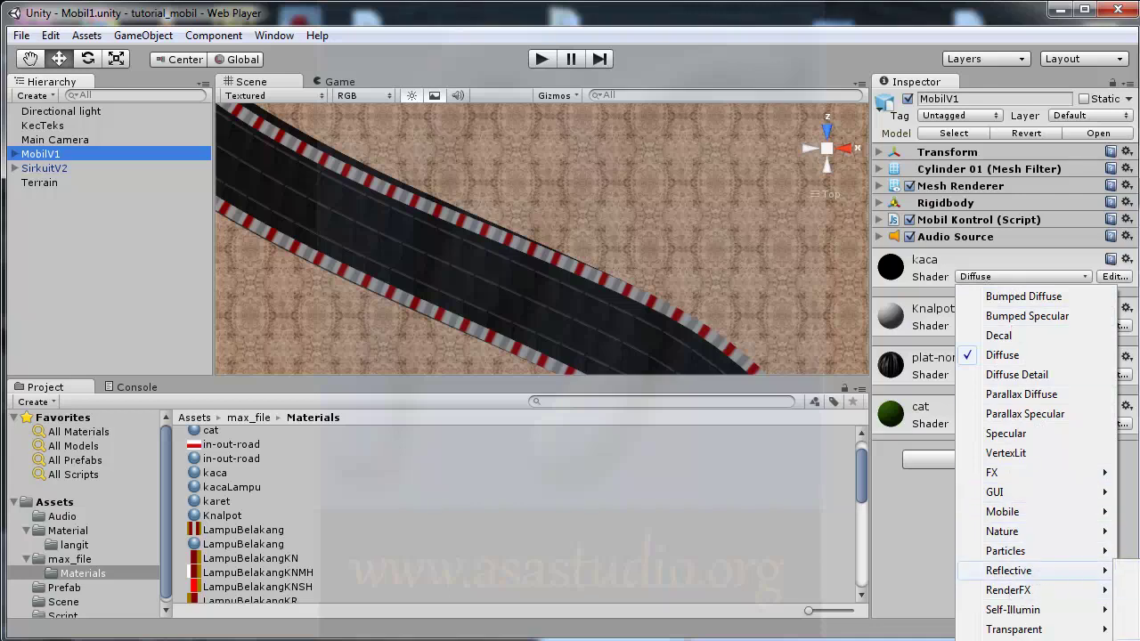
left_click(1138, 578)
left_click(949, 259)
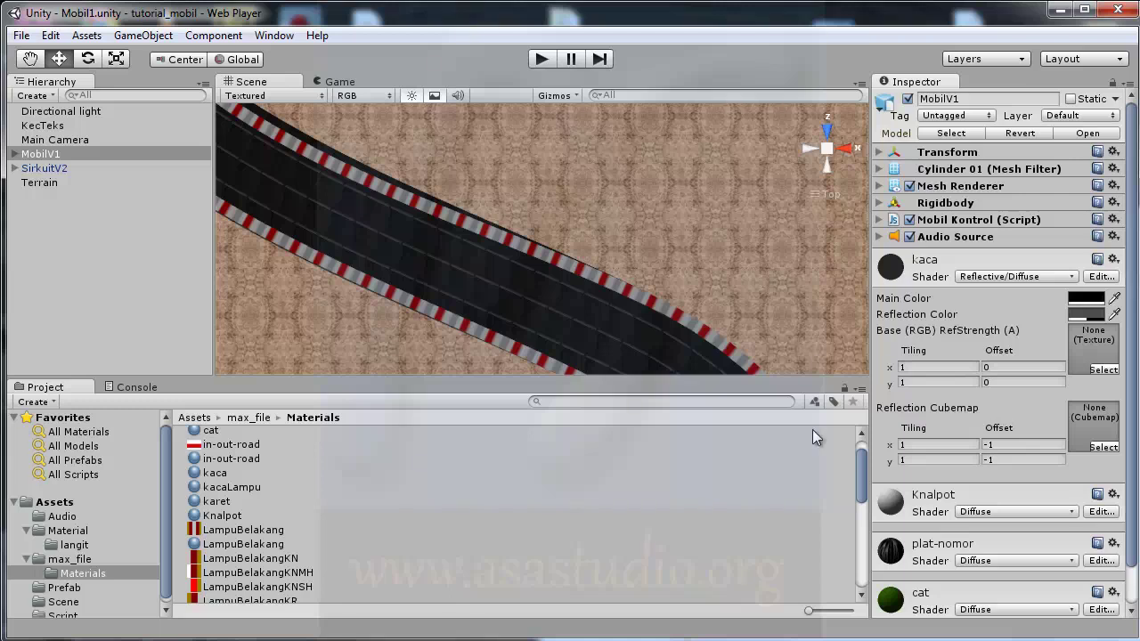
Create a cubemap asset in the Material folder and name it RefleksiLangit
left_click_drag(168, 511, 169, 516)
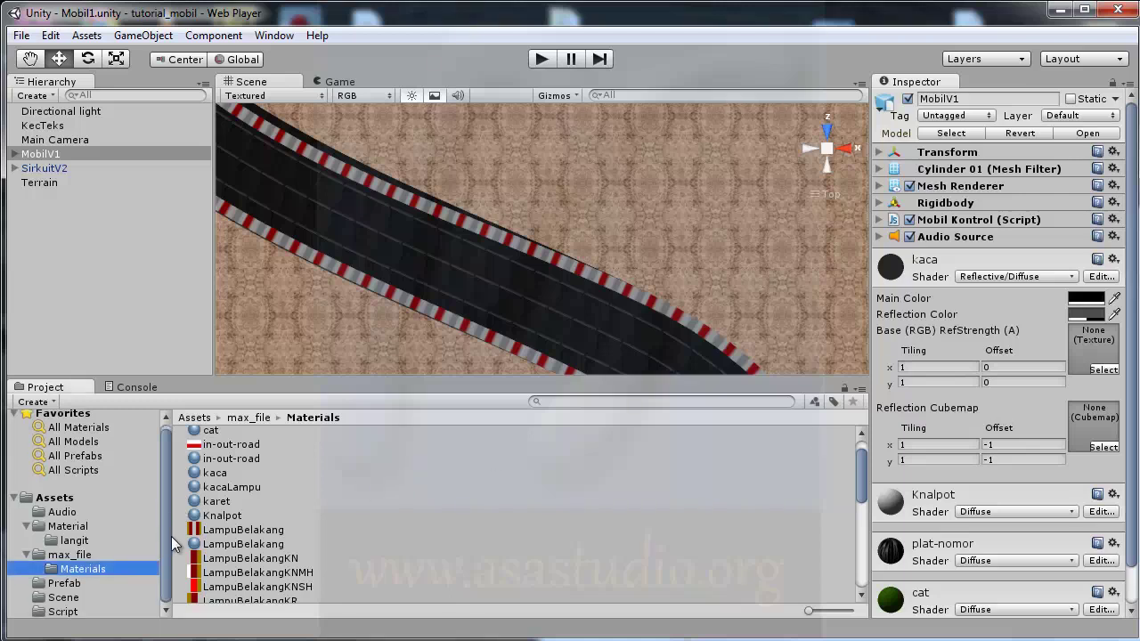
left_click(65, 526)
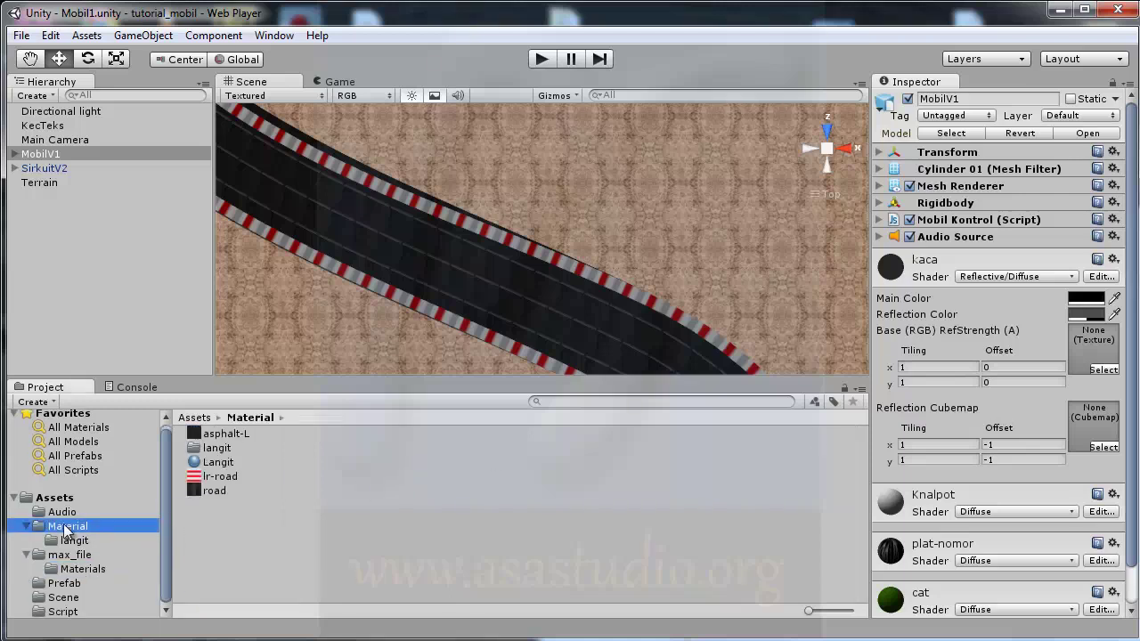
right_click(233, 525)
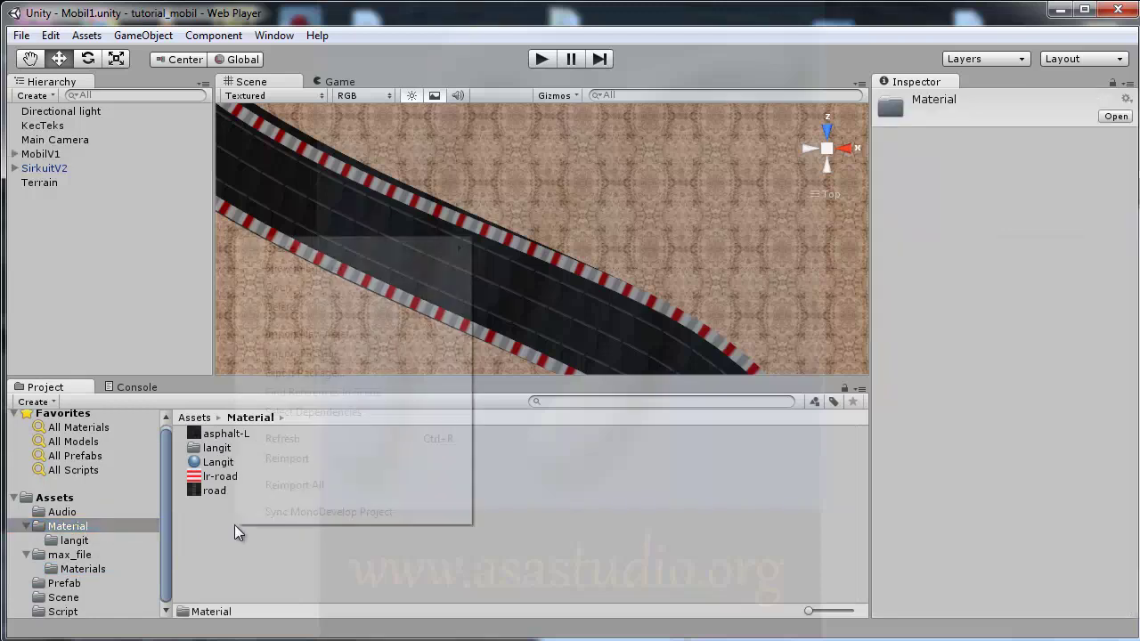
mouse_move(336, 254)
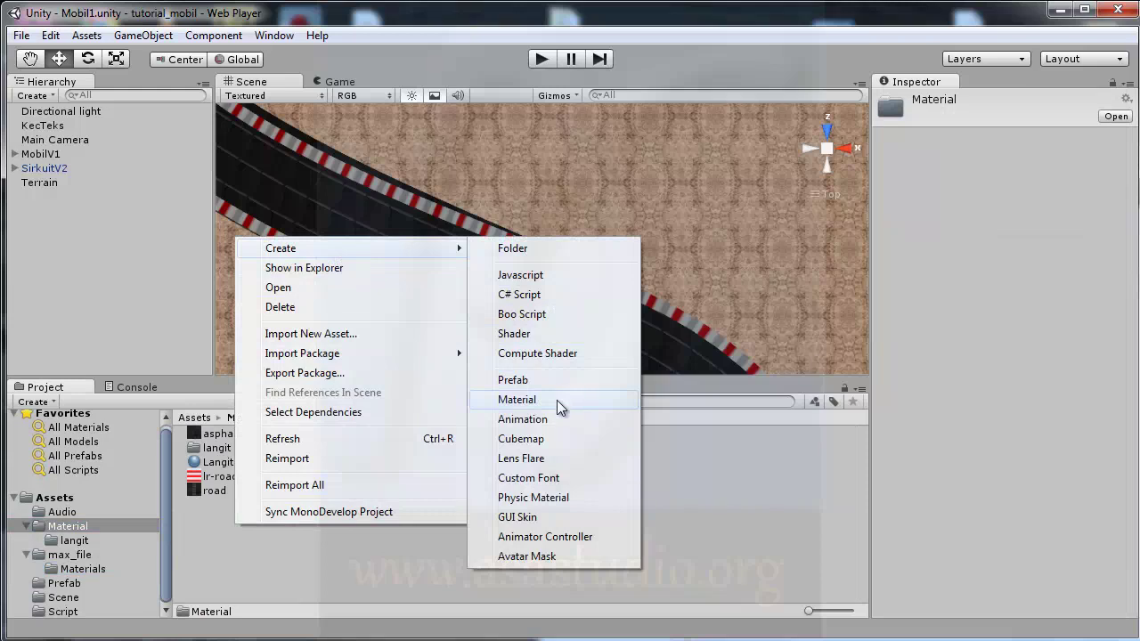
left_click(525, 439)
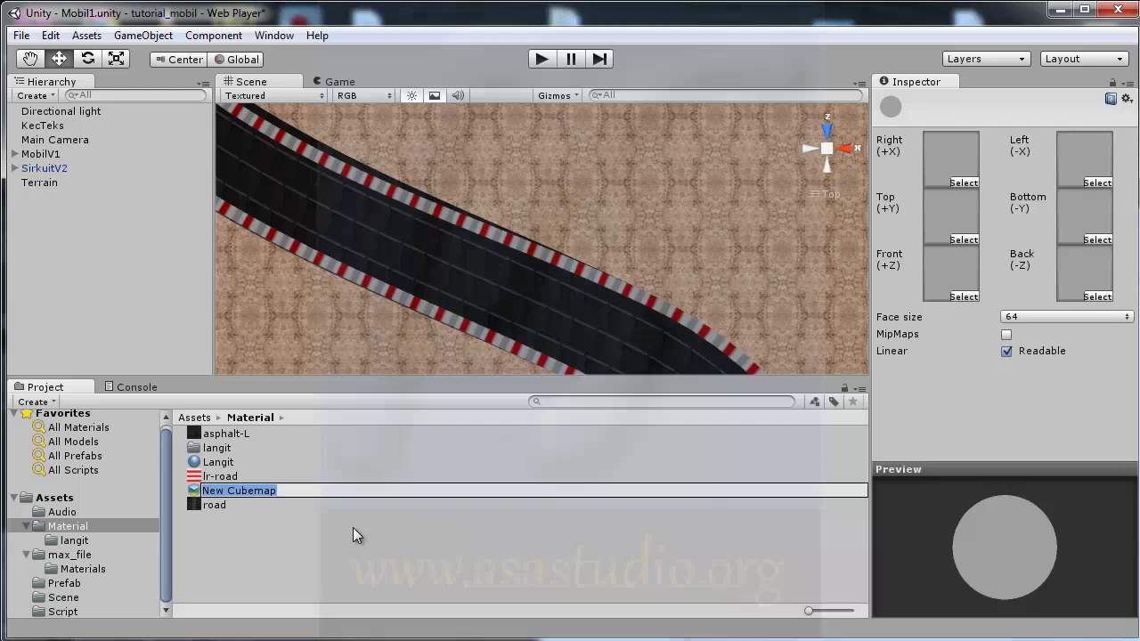
type("RefleksiLangit")
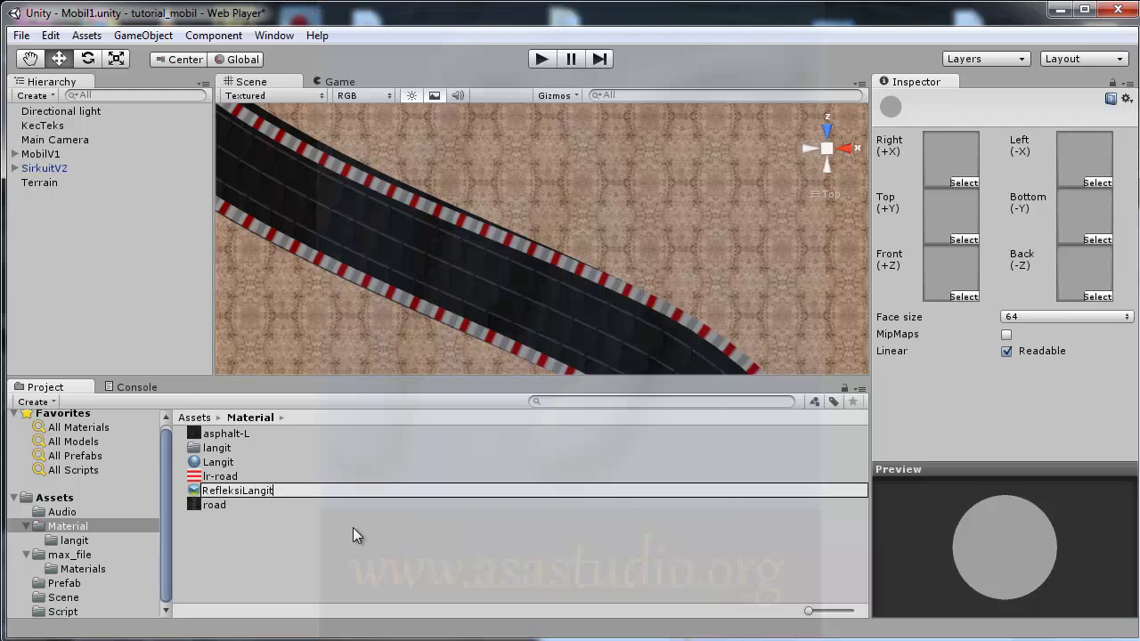
key("Return")
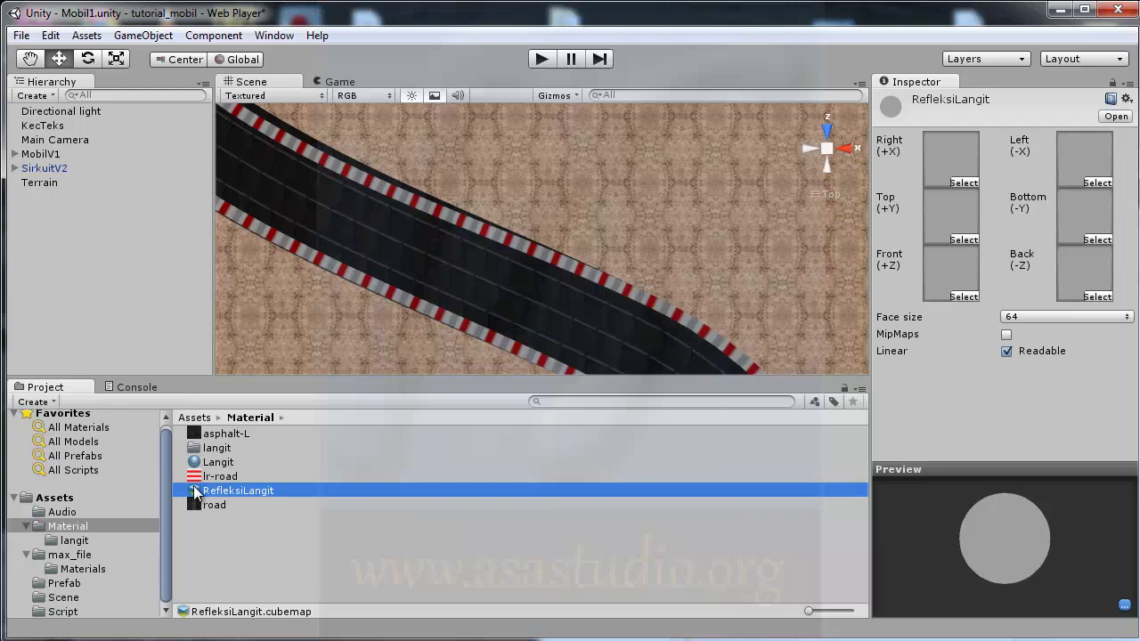
Fill RefleksiLangit's faces with mendung-atas, -bawah, -belakang, -depan, -kanan and -kiri
left_click(76, 541)
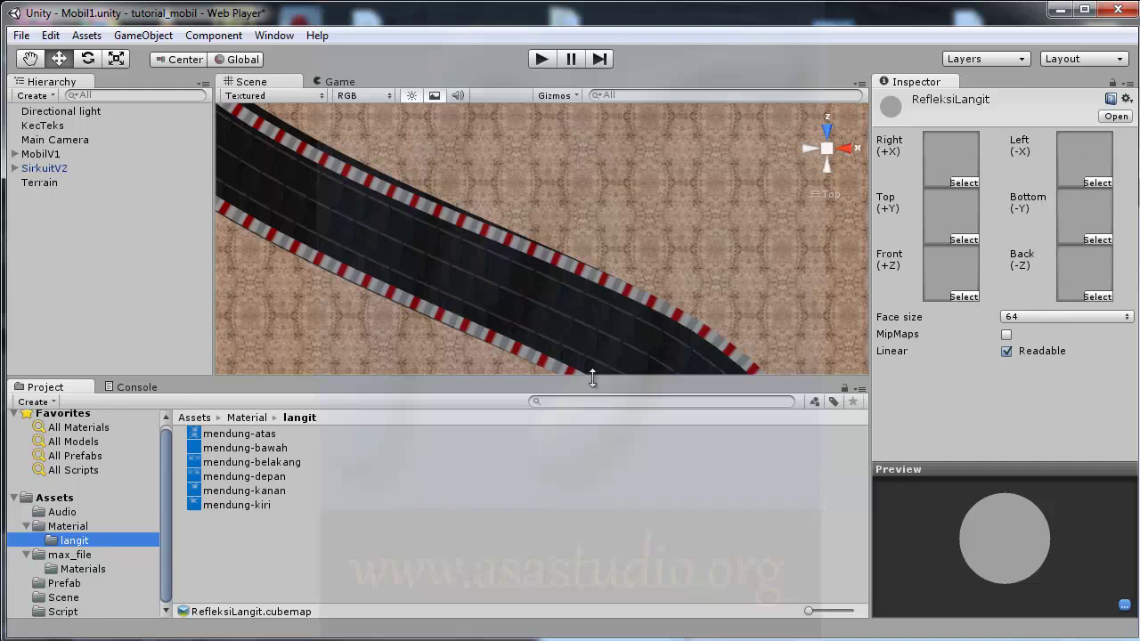
left_click_drag(223, 436, 953, 210)
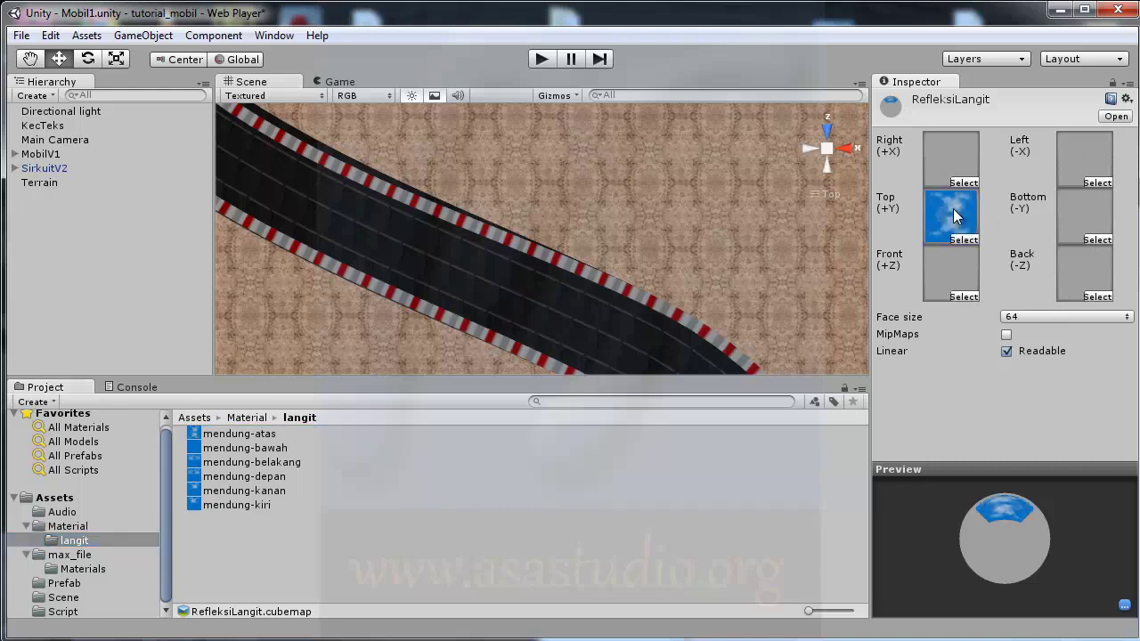
left_click(231, 449)
left_click_drag(231, 450, 1078, 221)
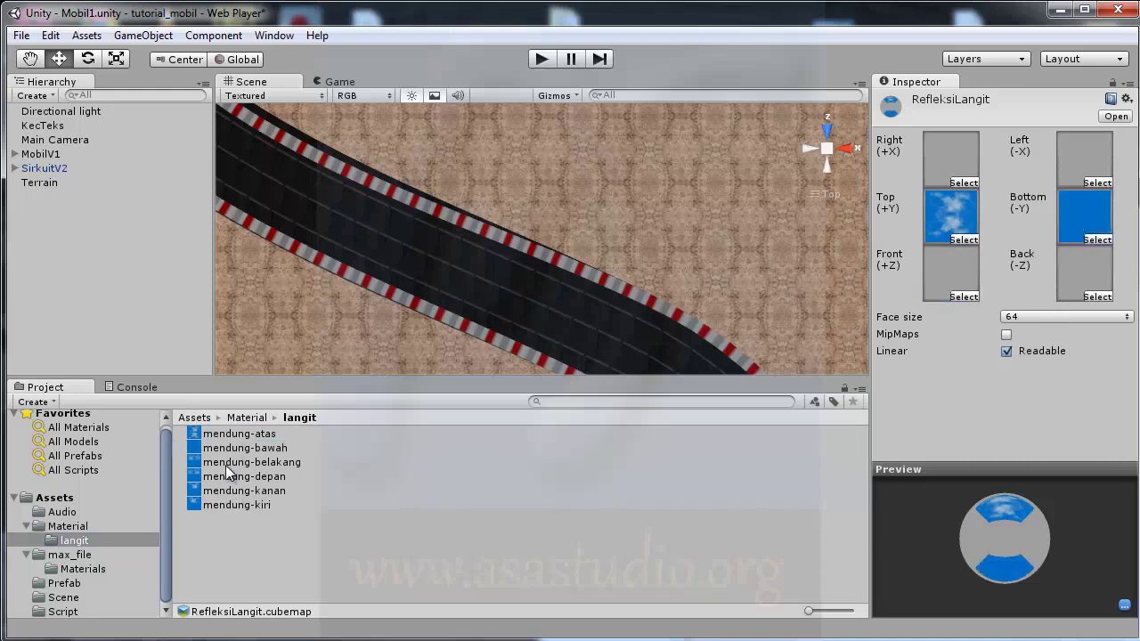
left_click_drag(225, 464, 1074, 271)
left_click_drag(235, 475, 946, 293)
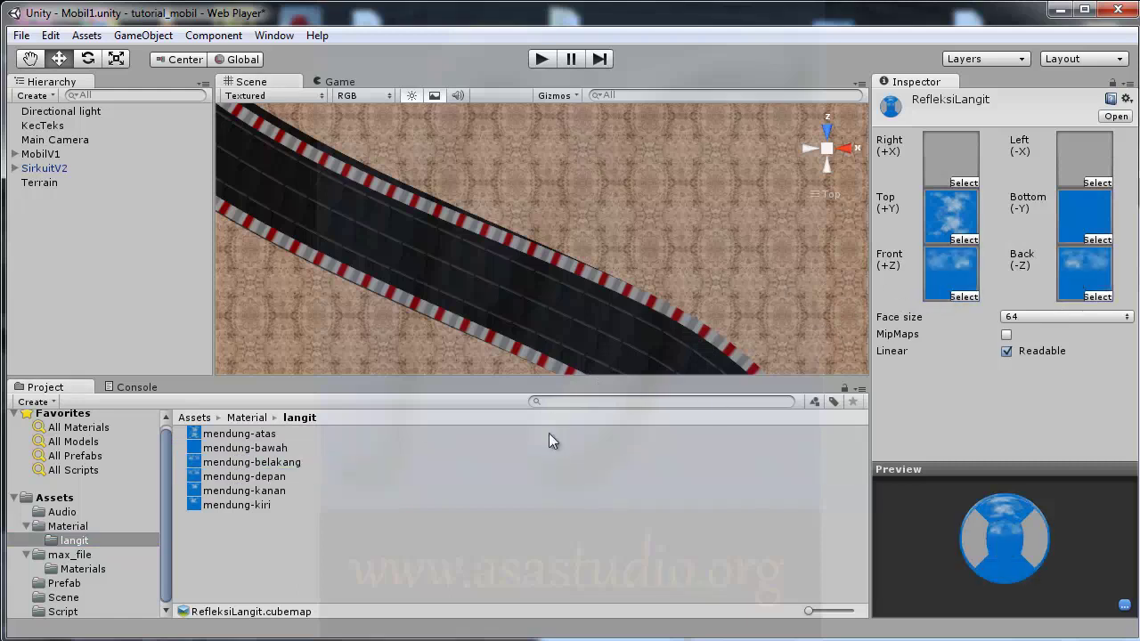
left_click_drag(248, 489, 933, 170)
left_click_drag(227, 505, 1078, 168)
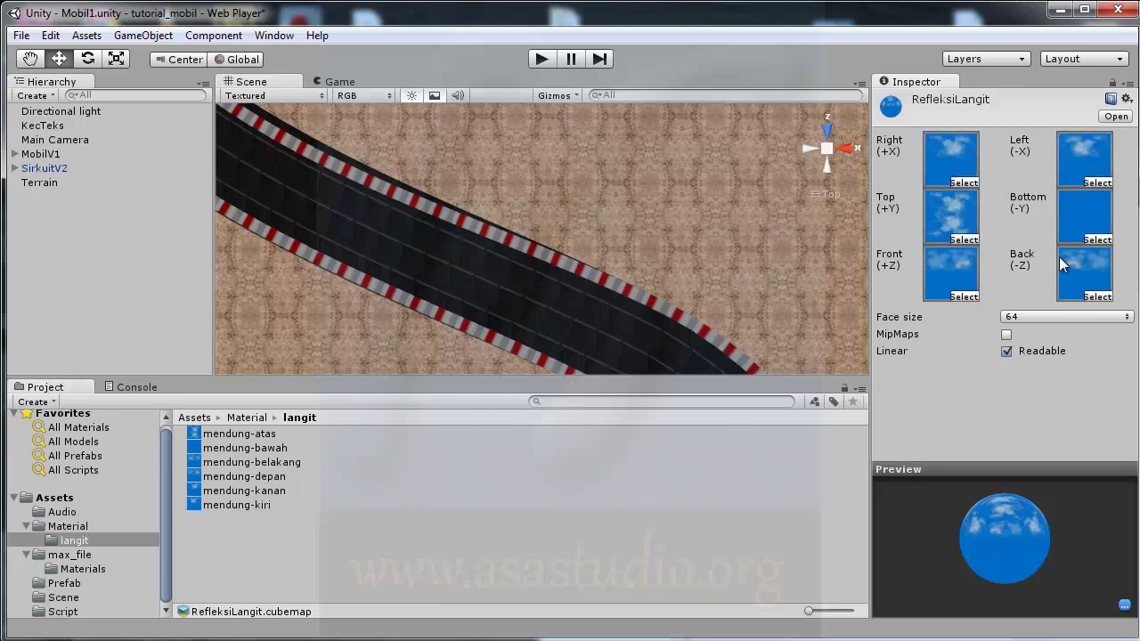
left_click_drag(991, 532, 999, 586)
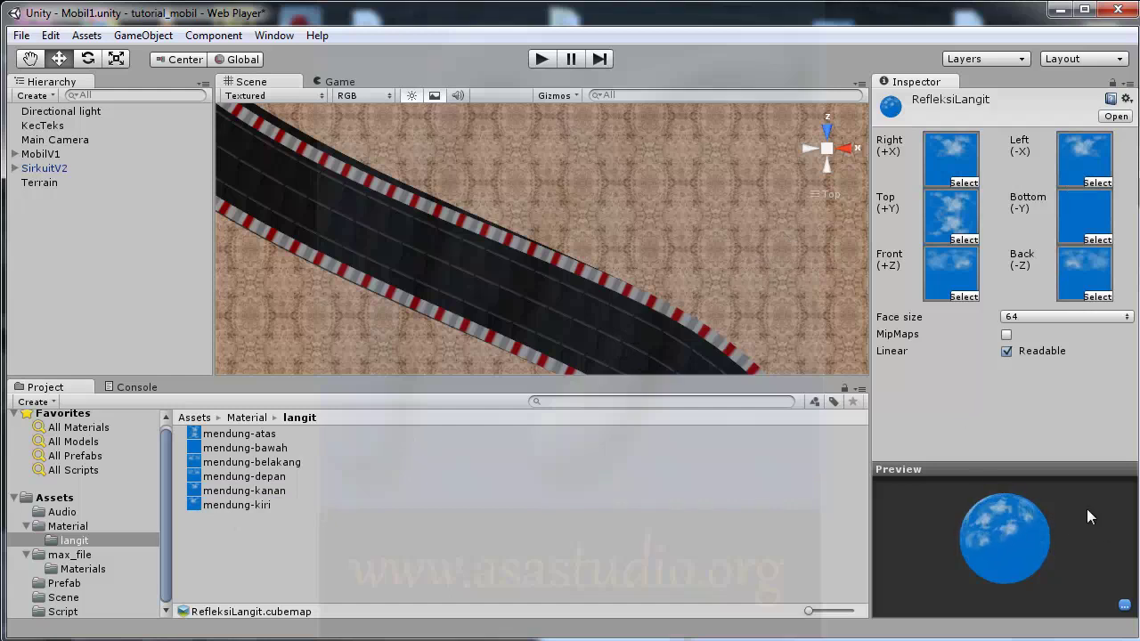
left_click_drag(972, 440, 998, 434)
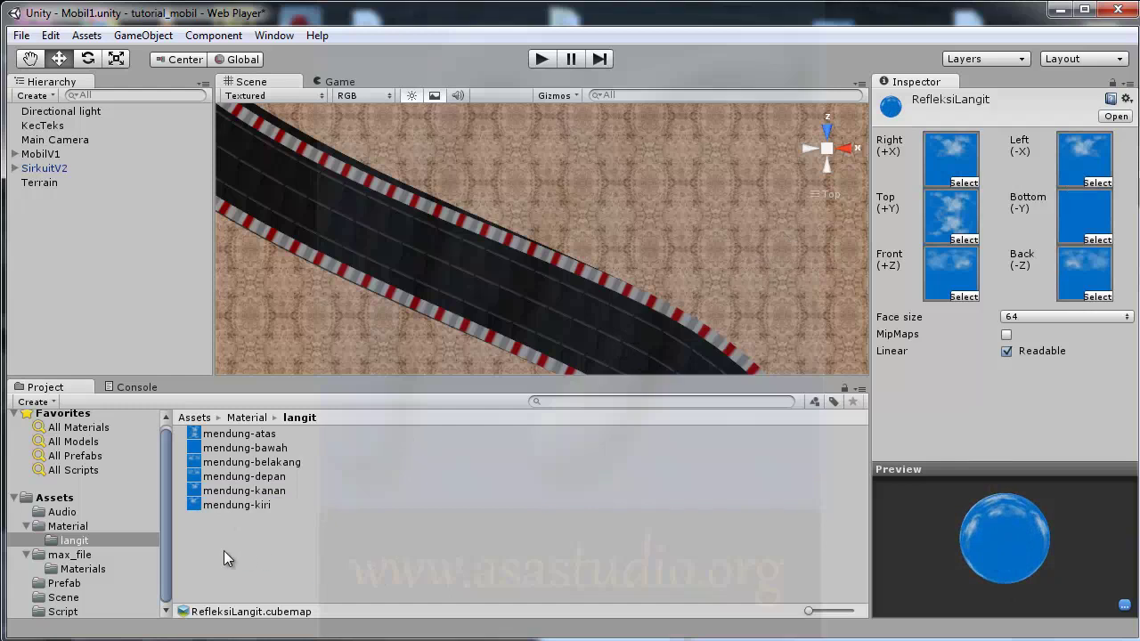
left_click(68, 526)
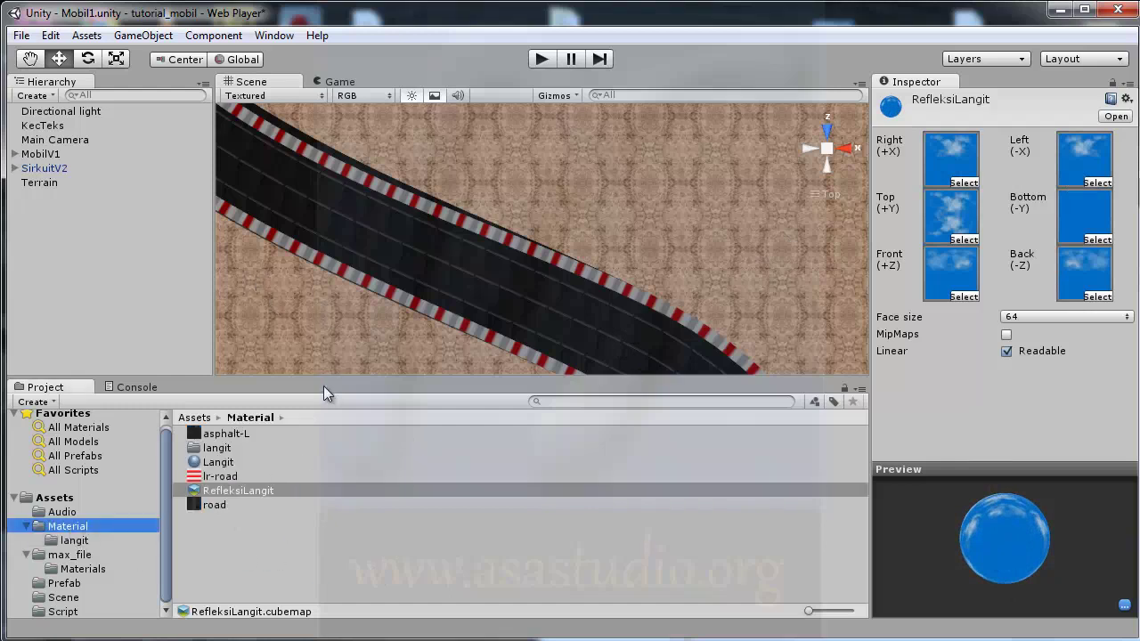
Assign RefleksiLangit as the Reflection Cubemap of MobilV1's kaca material
left_click(40, 154)
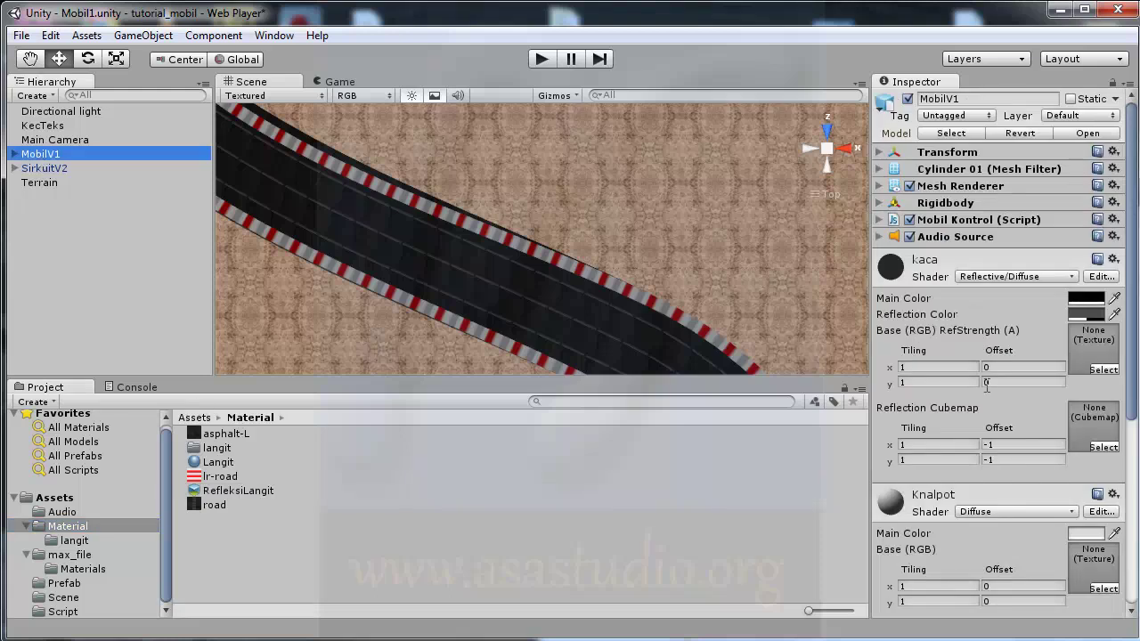
left_click(1104, 448)
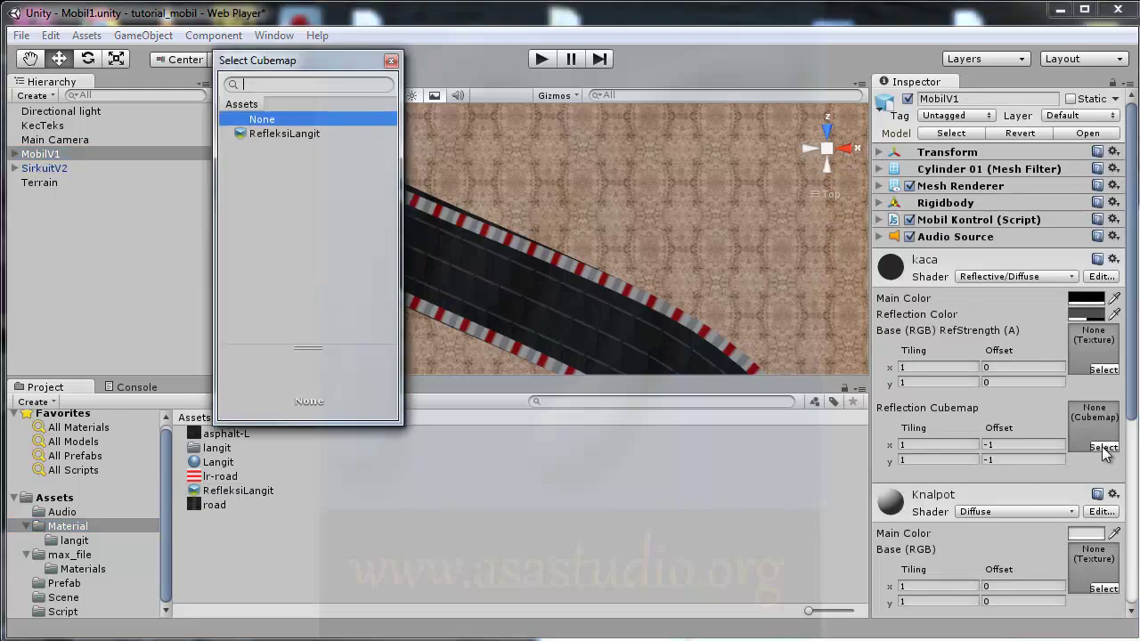
left_click(261, 133)
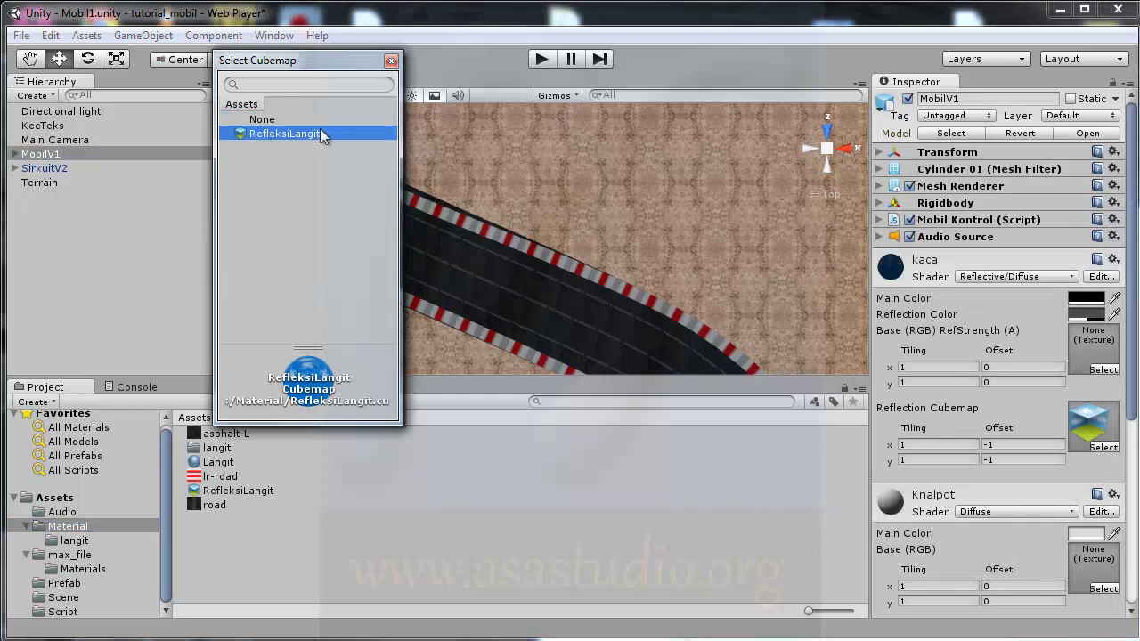
double_click(288, 132)
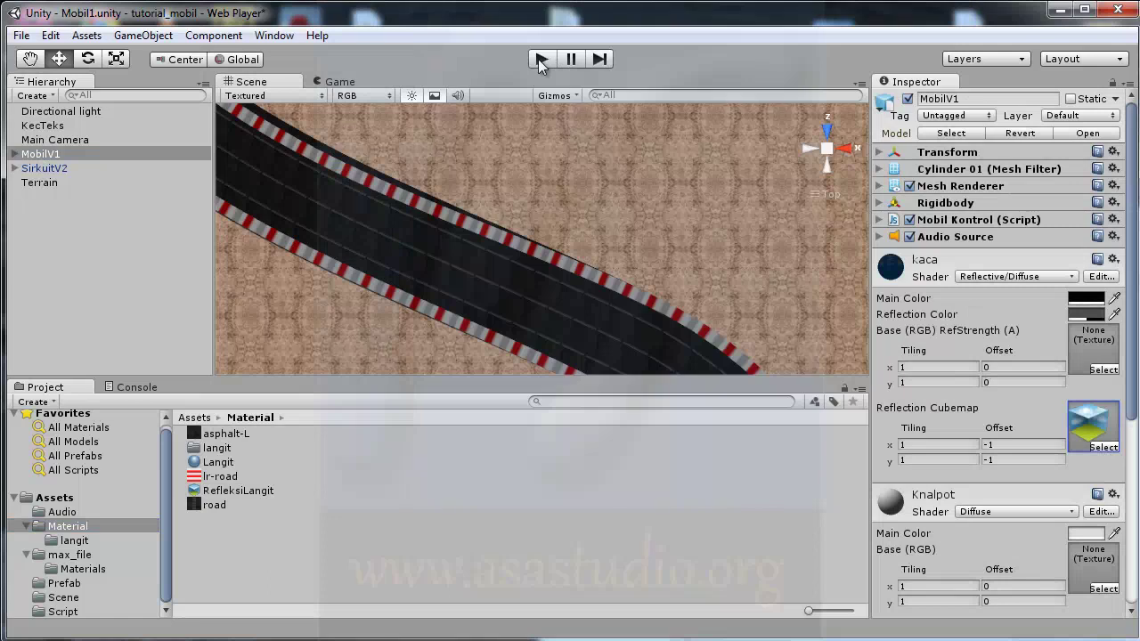
Test-drive the car to 20 KM/H to check the windshield reflection, then stop
left_click(538, 58)
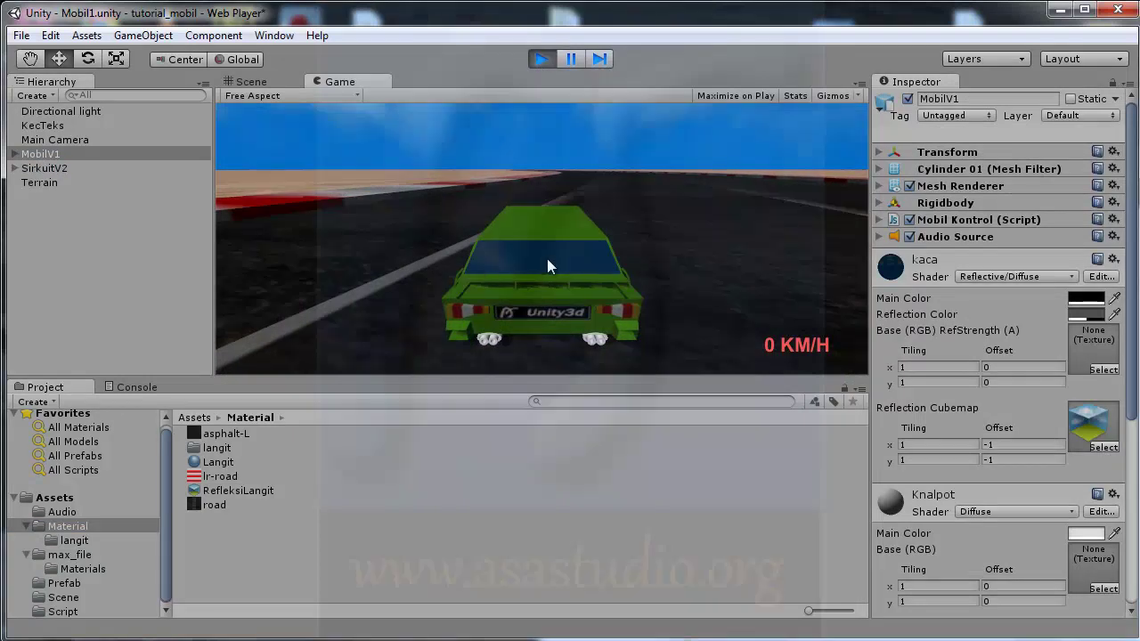
key("Up")
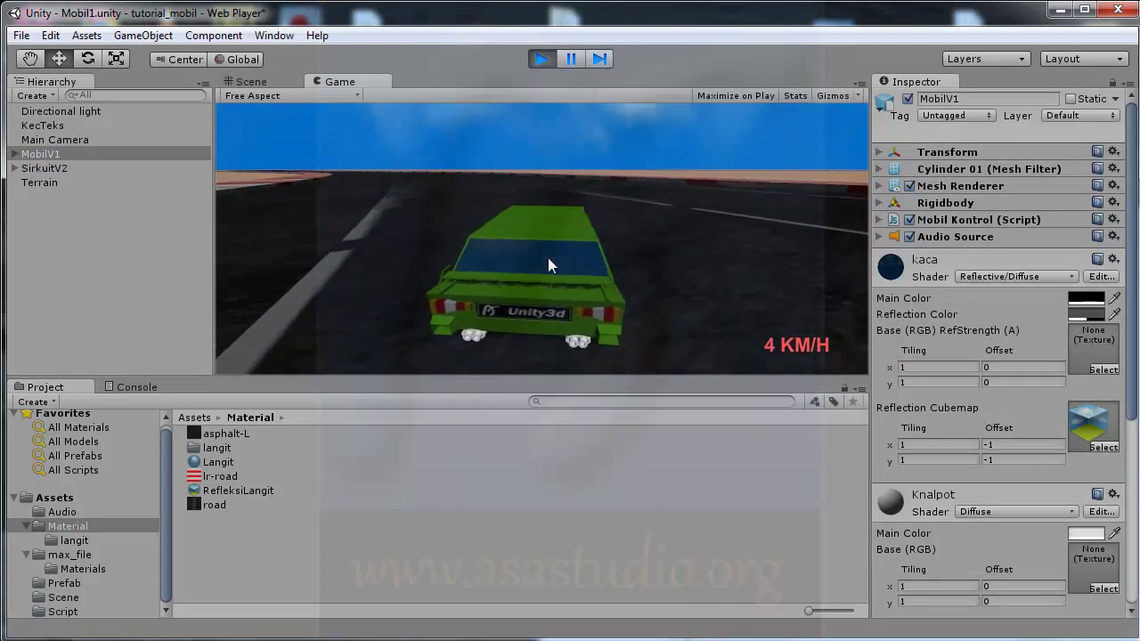
key("Up")
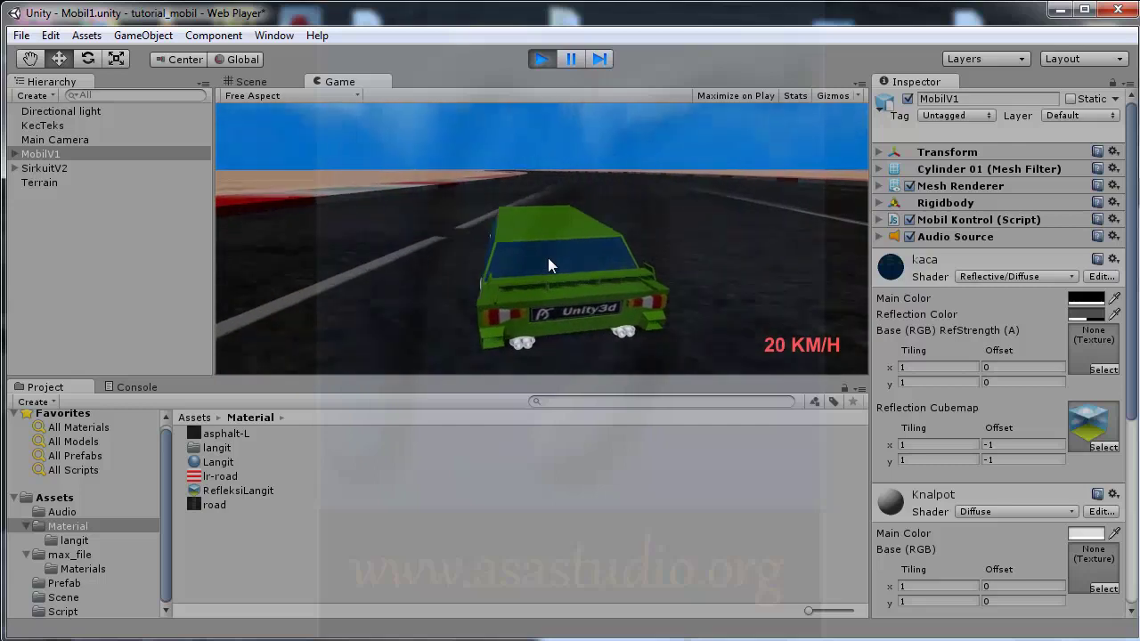
left_click(541, 59)
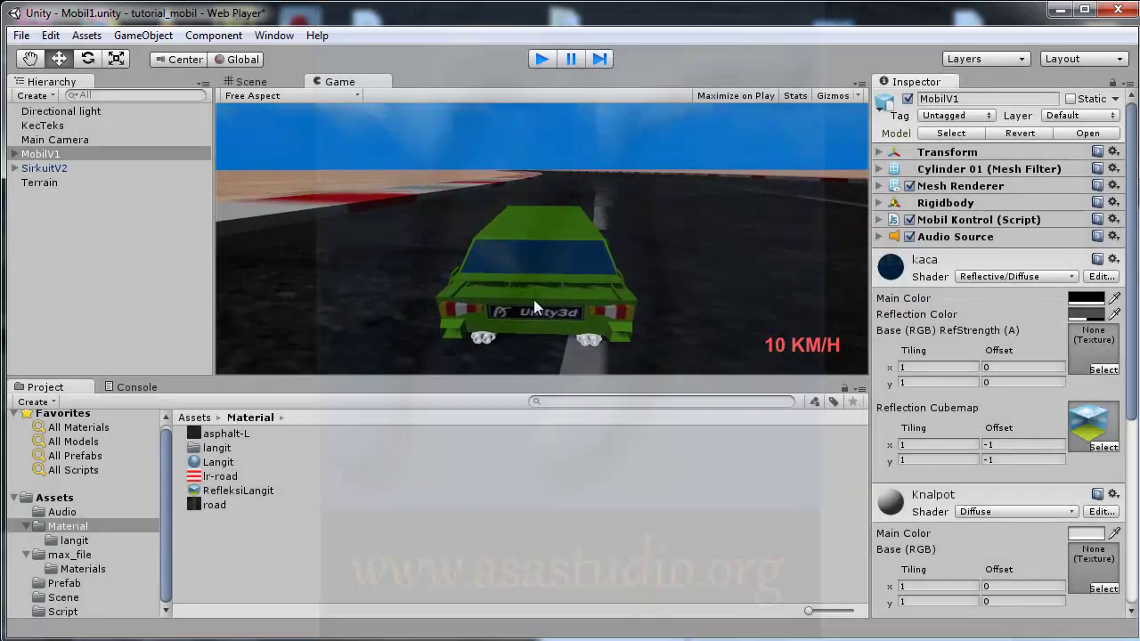
Set kaca's Reflection Color to pure white and test-drive the car
left_click(1087, 315)
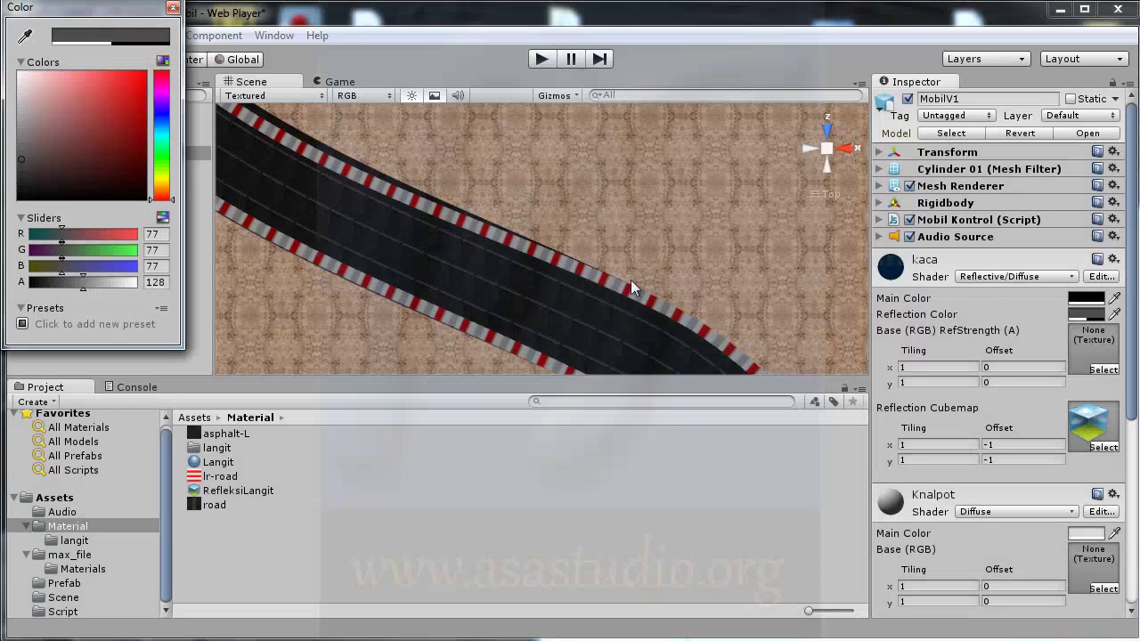
left_click_drag(45, 127, 7, 85)
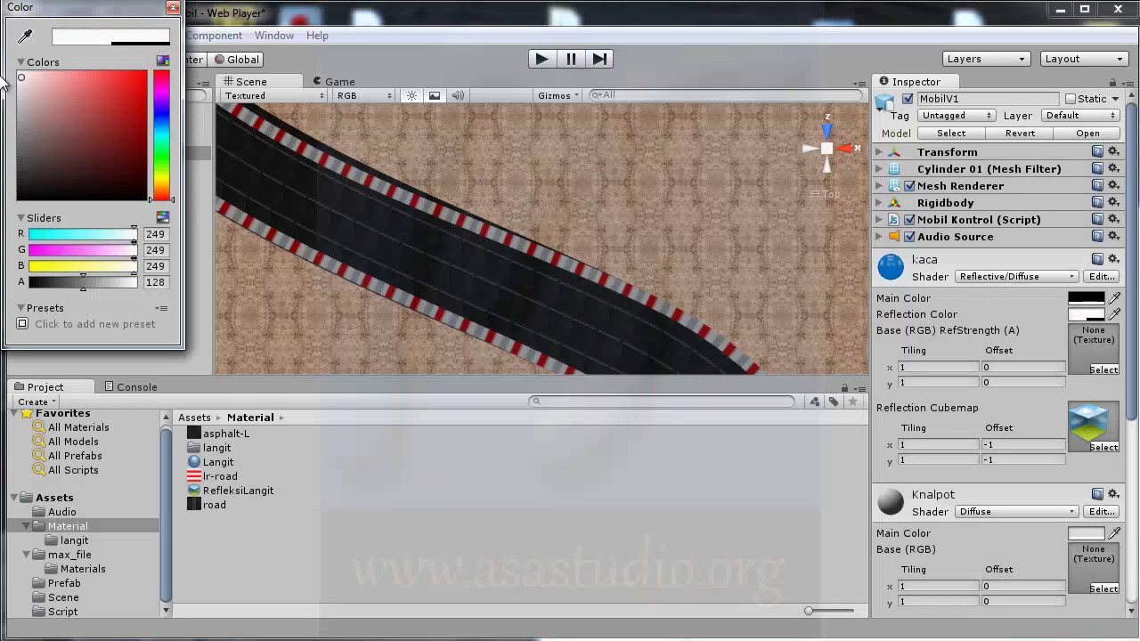
left_click(173, 9)
left_click(542, 59)
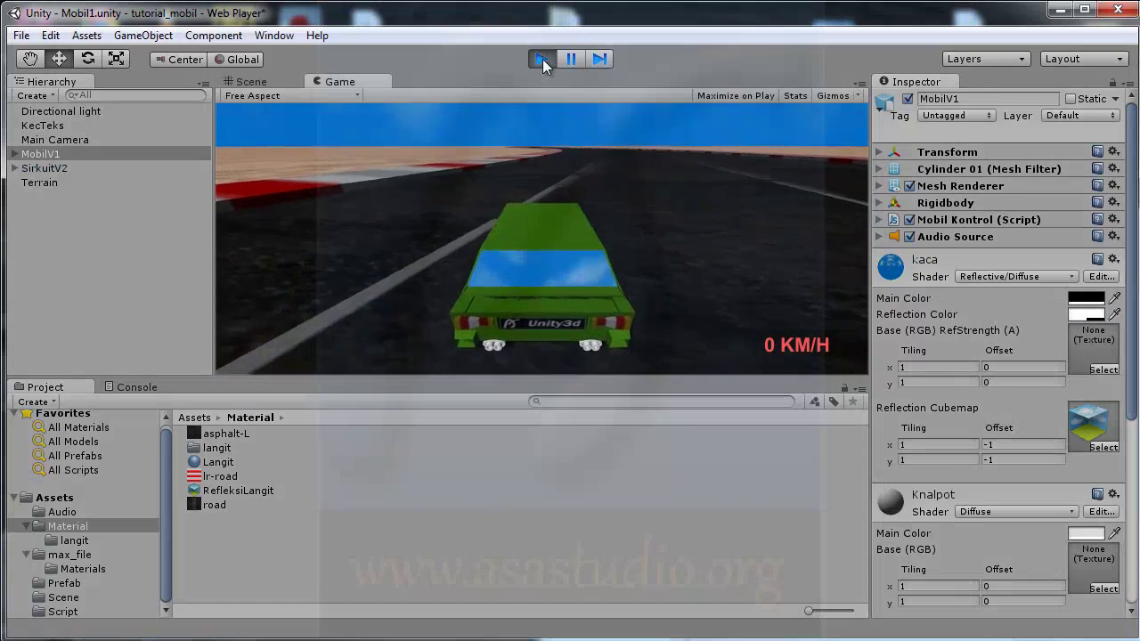
key("Up")
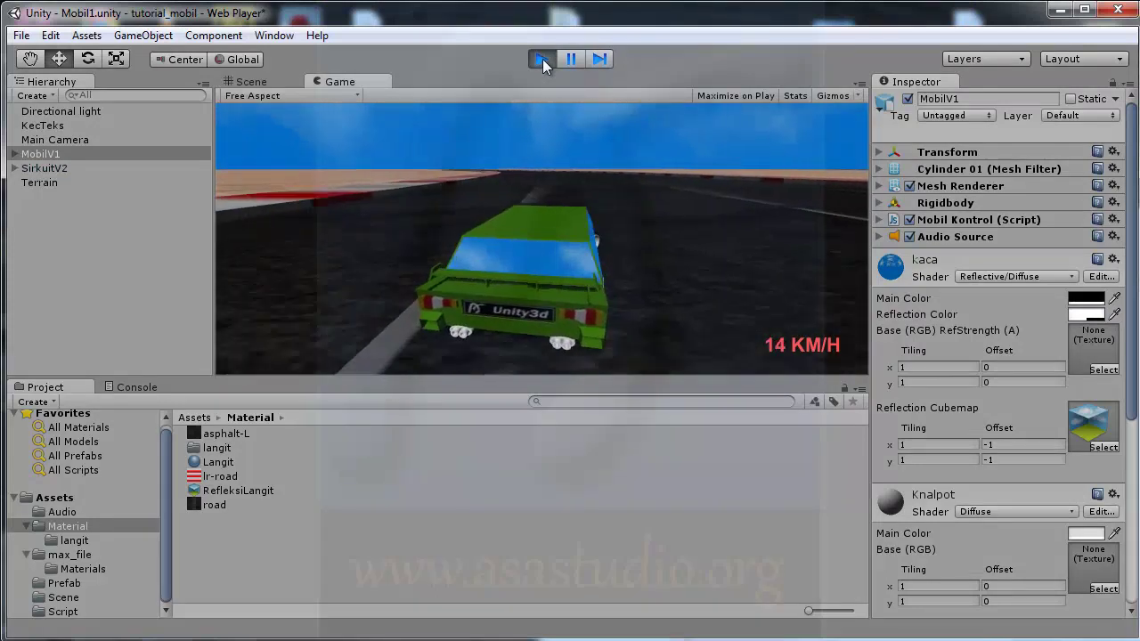
key("Up")
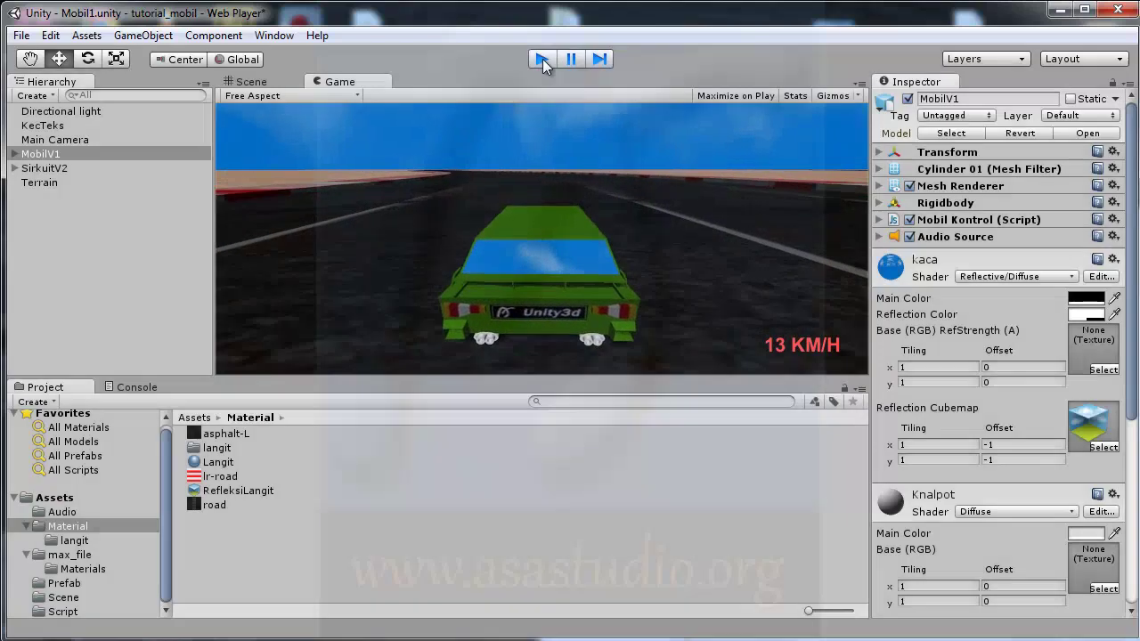
left_click(542, 59)
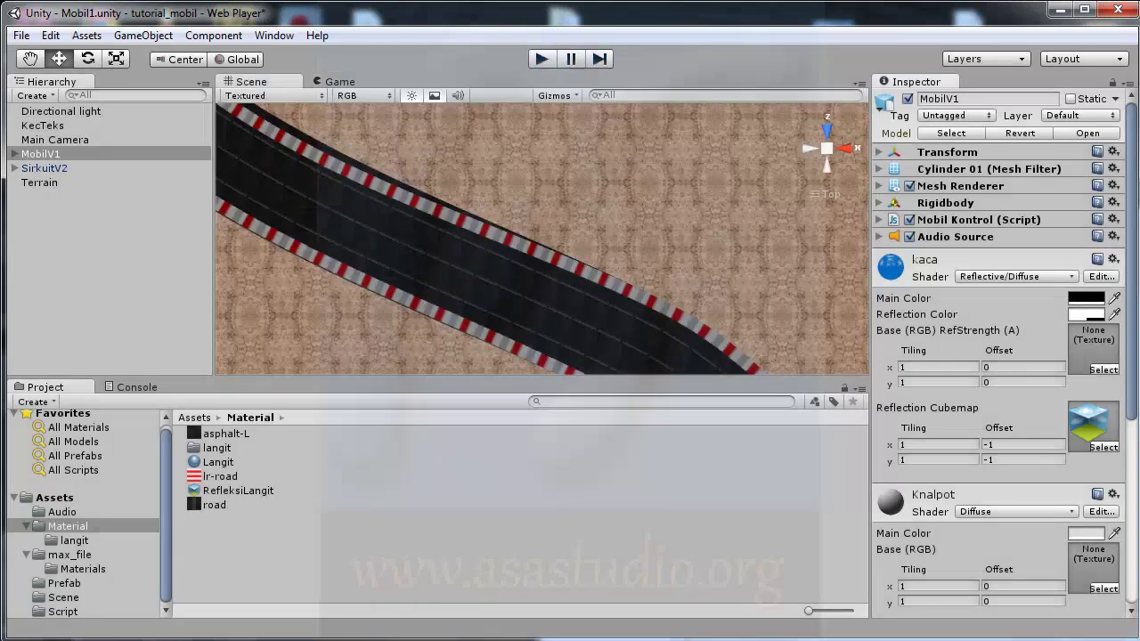
Change kaca's Reflection Color to grey 126 and test-drive again to 40 KM/H
left_click(1087, 316)
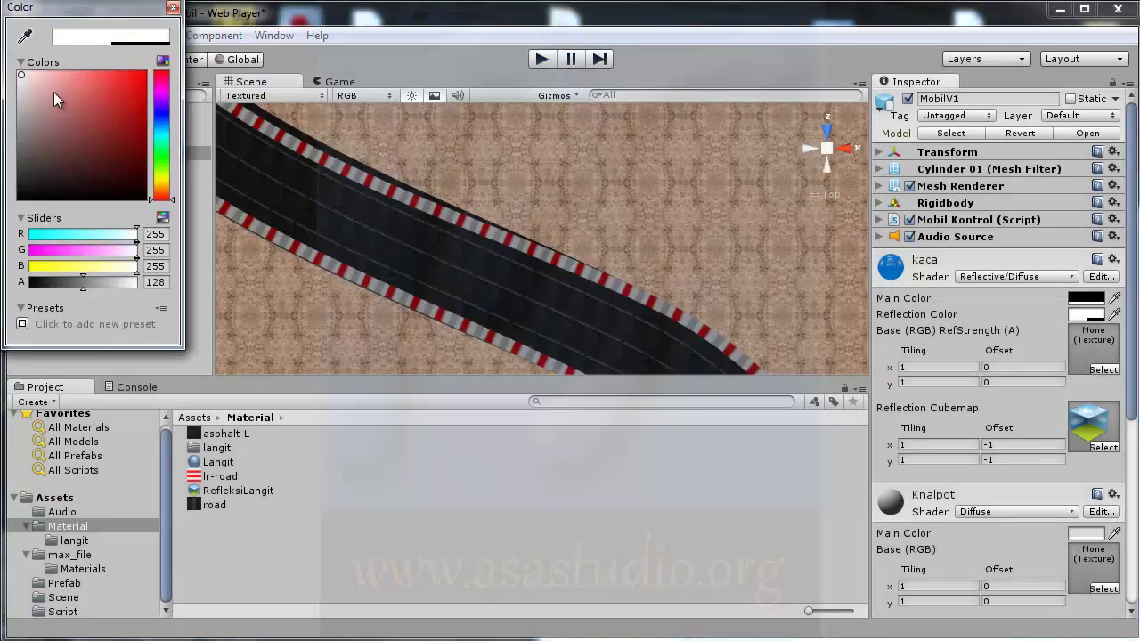
left_click_drag(54, 92, 2, 140)
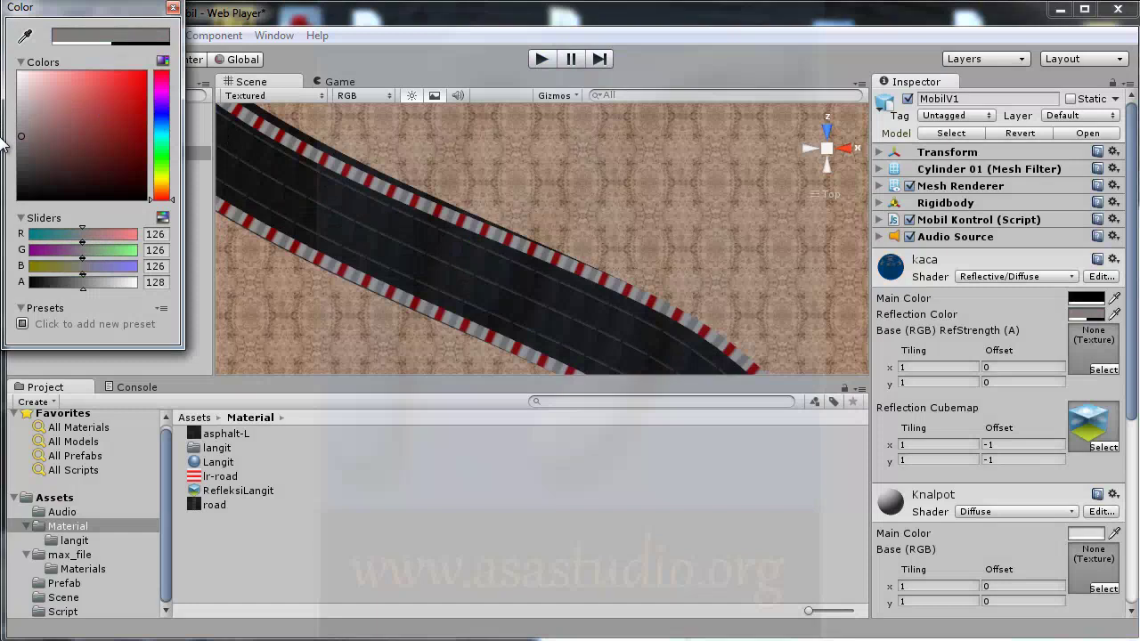
left_click(173, 7)
left_click(543, 57)
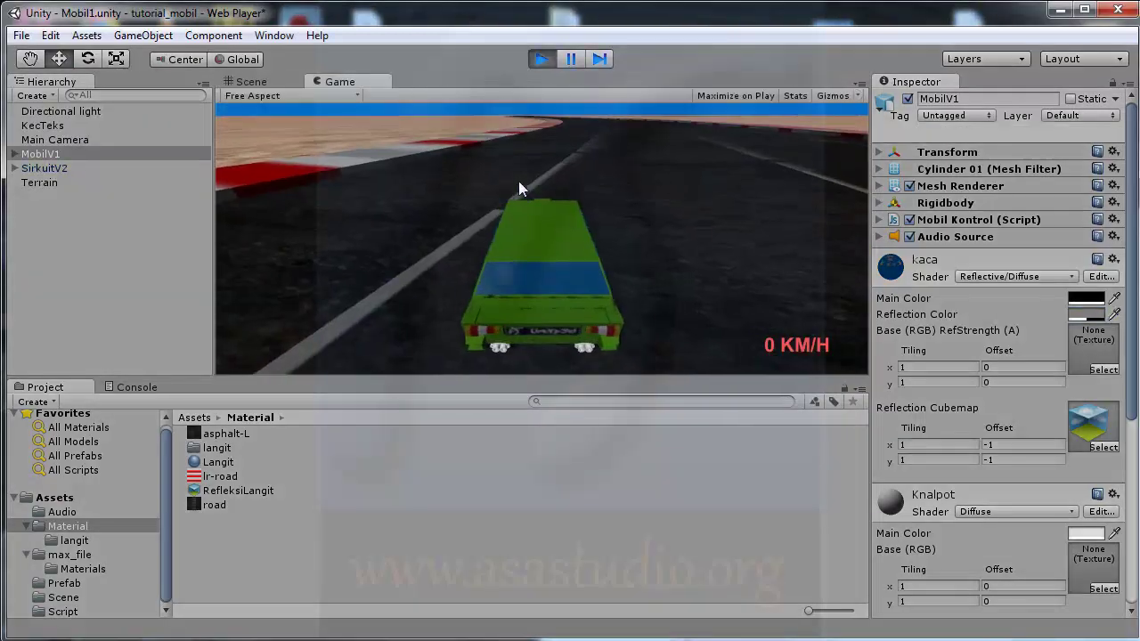
key("Left")
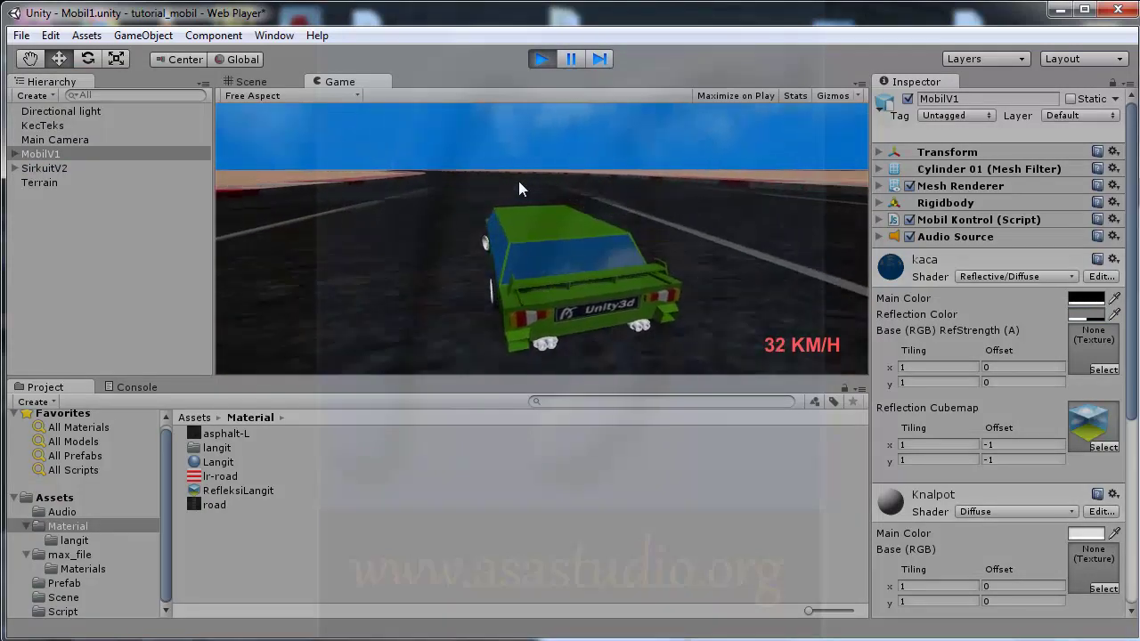
key("Left")
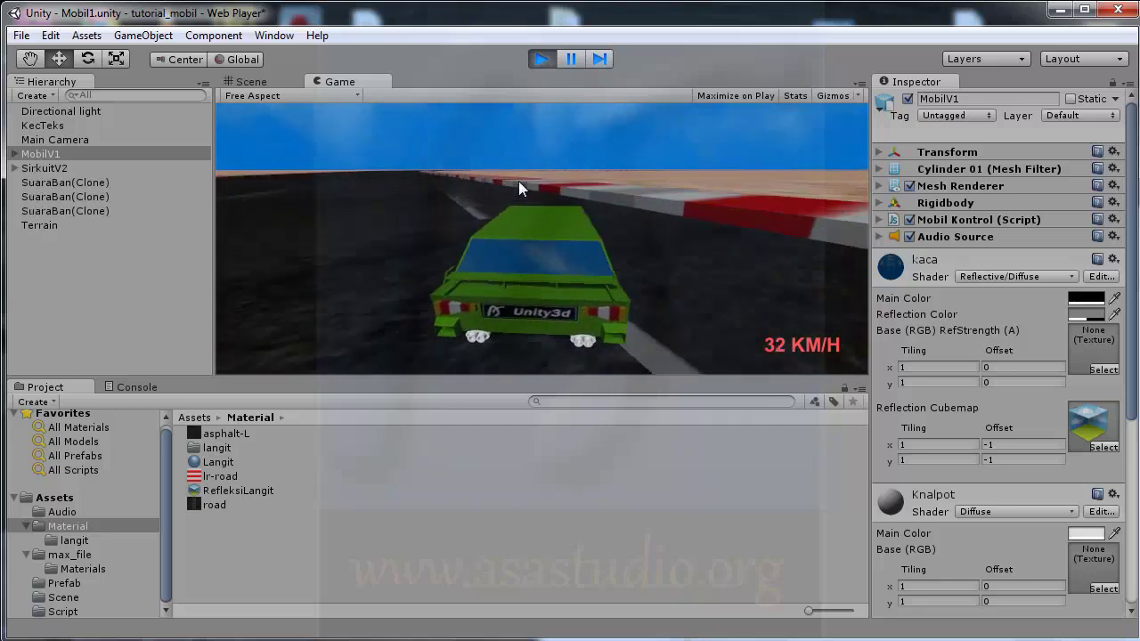
left_click(540, 59)
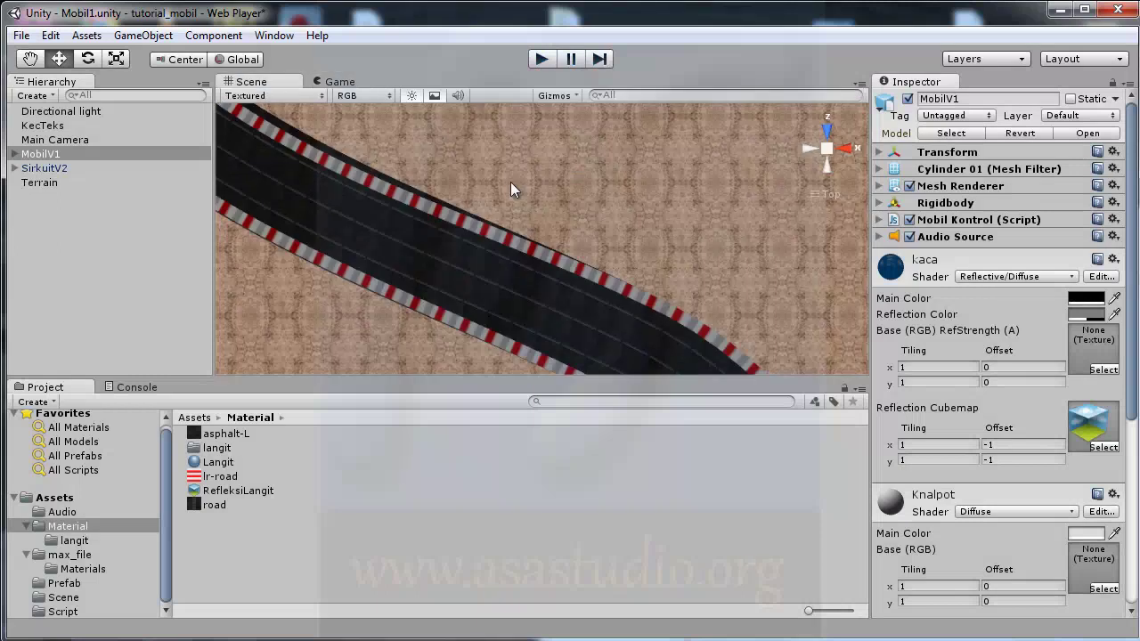
Collapse kaca and switch the cat body material to the Reflective/Diffuse shader
left_click(984, 260)
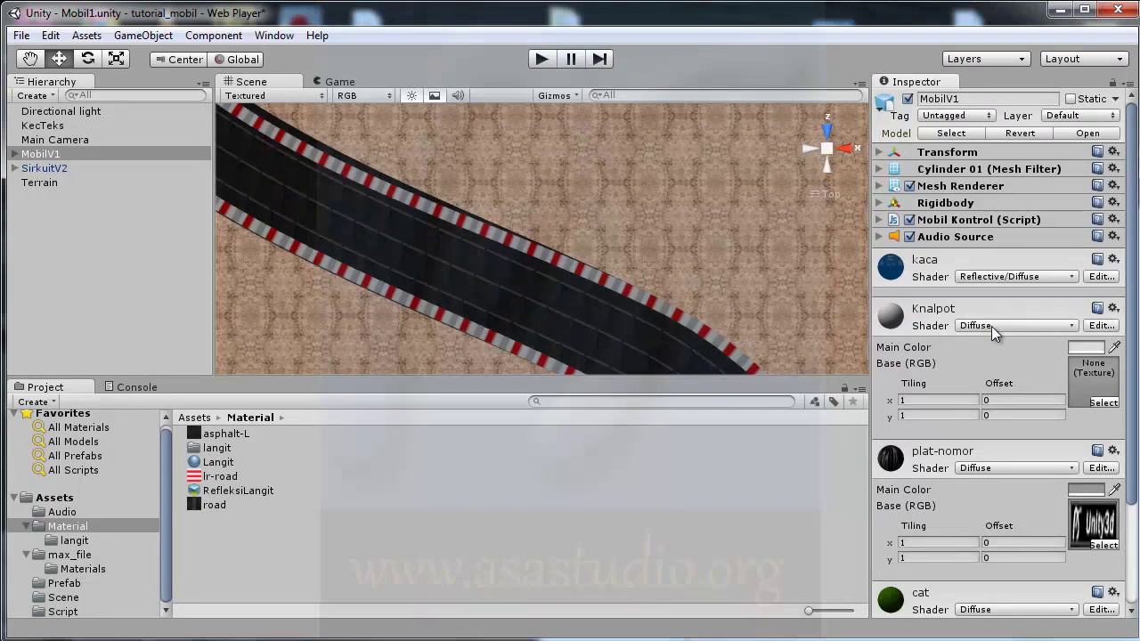
left_click_drag(1133, 410, 1135, 524)
left_click(993, 473)
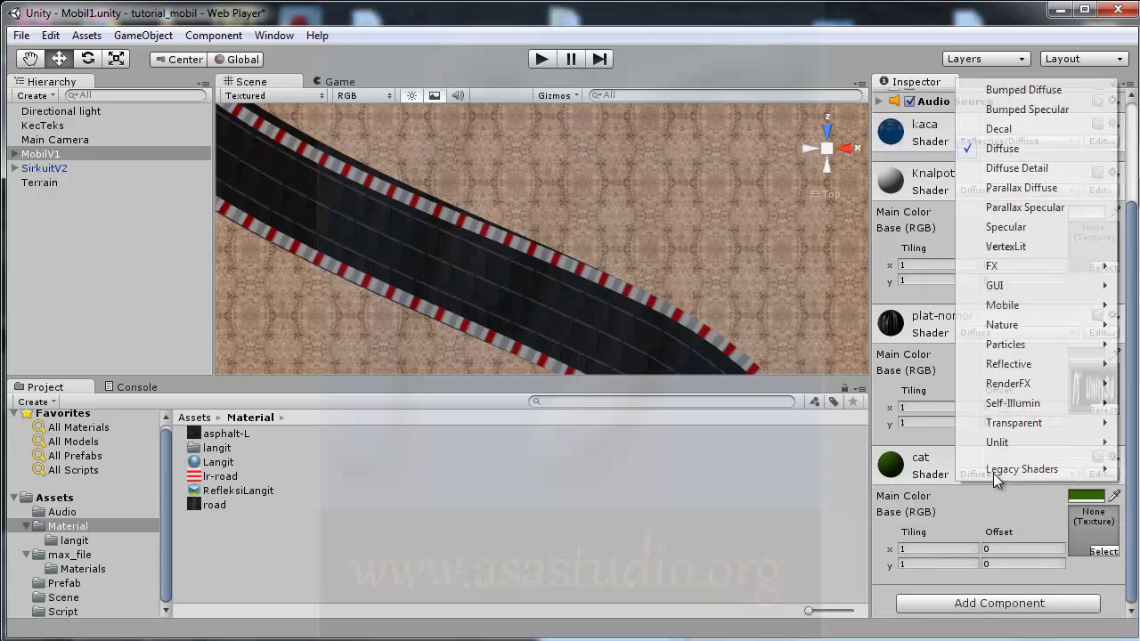
mouse_move(1018, 370)
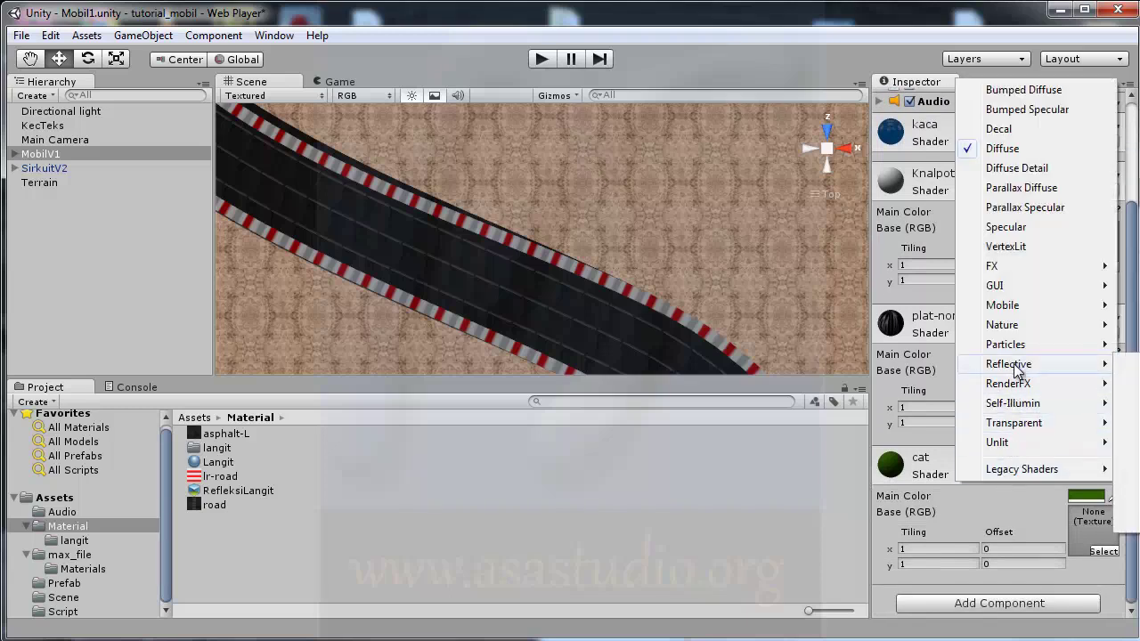
left_click(1129, 443)
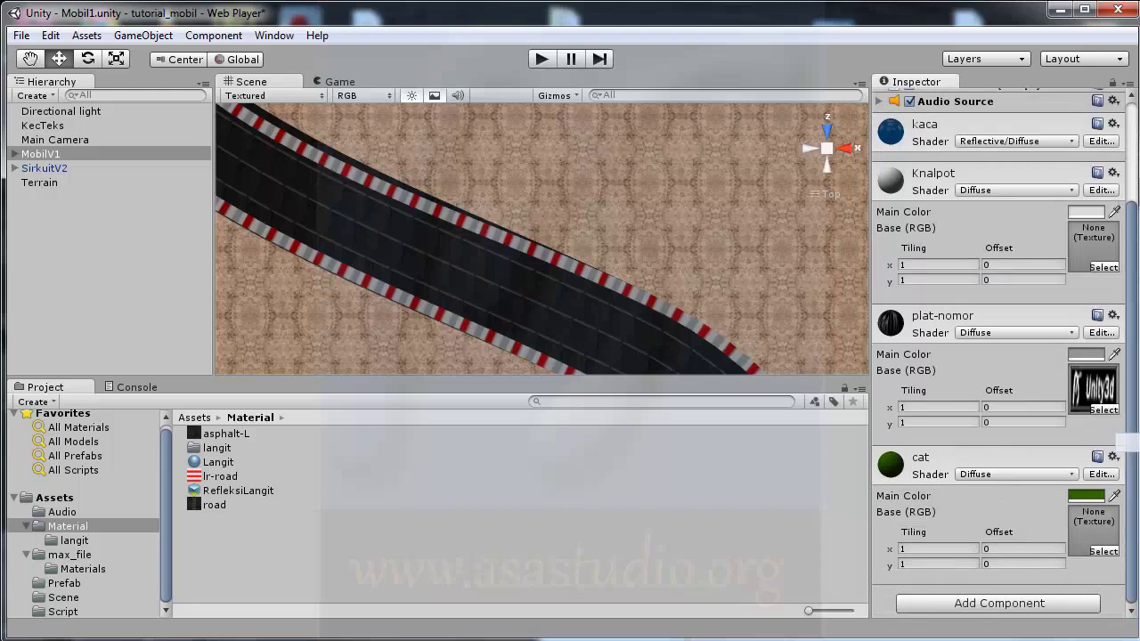
Assign RefleksiLangit as cat's Reflection Cubemap and start play mode
left_click_drag(1135, 433, 1135, 522)
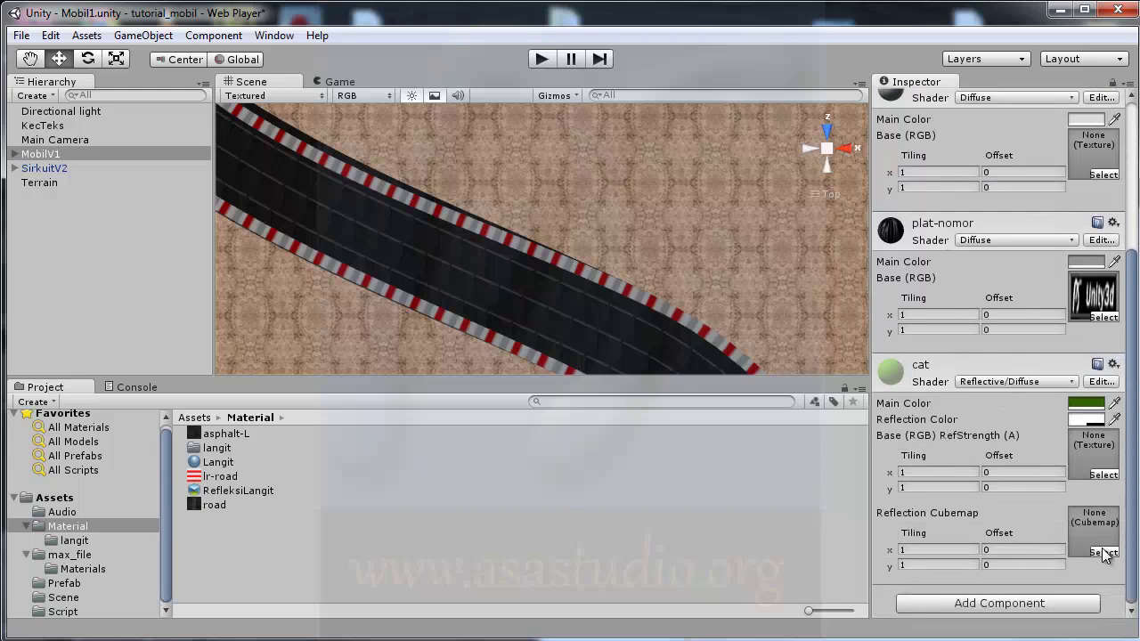
left_click(1102, 552)
double_click(278, 133)
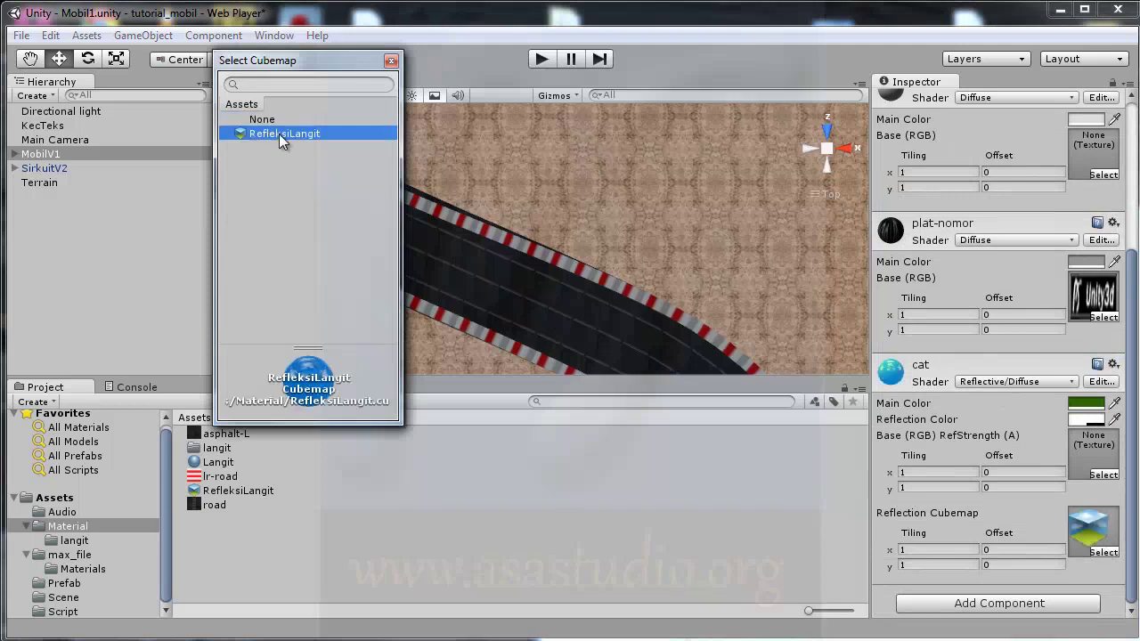
left_click(546, 59)
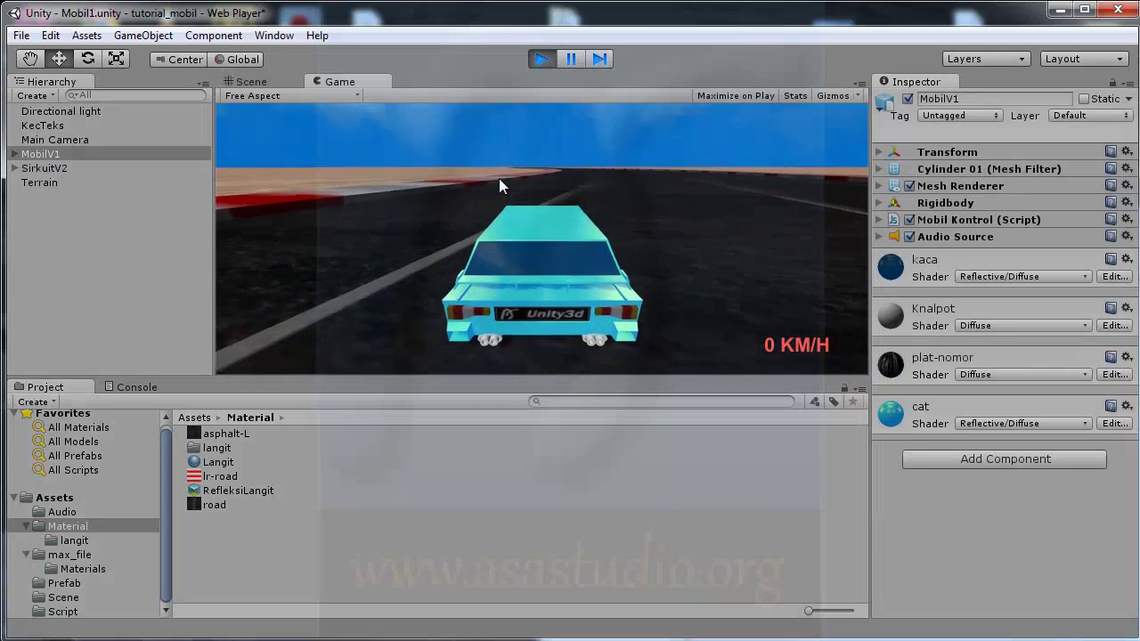
Drive the cyan-bodied car with the arrow keys up to 22 KM/H, then stop
key("Up")
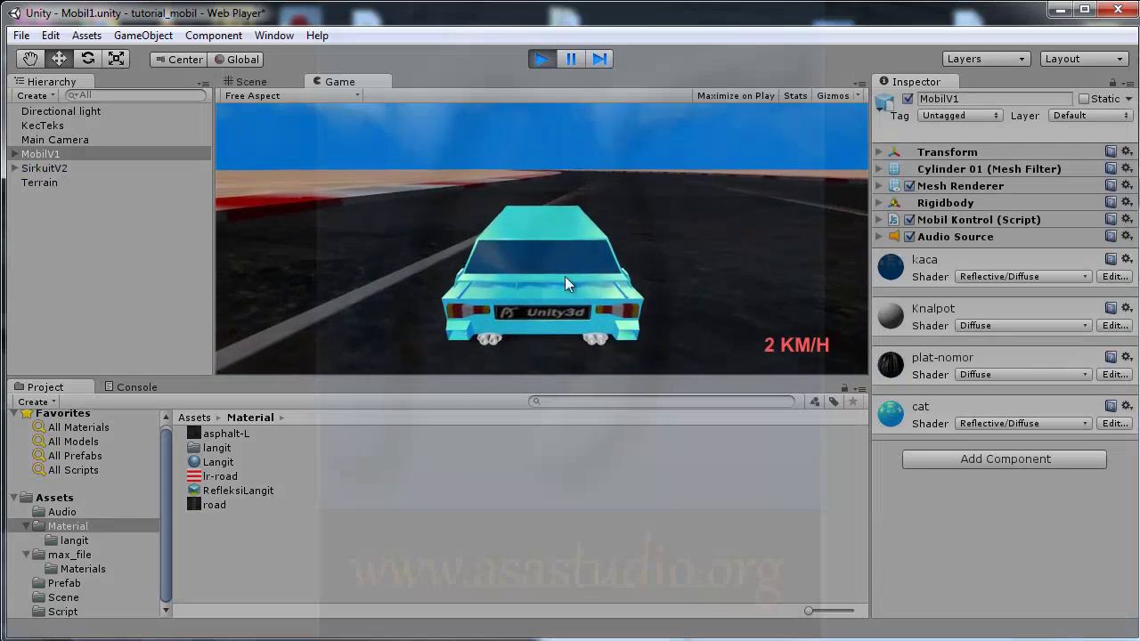
key("Left")
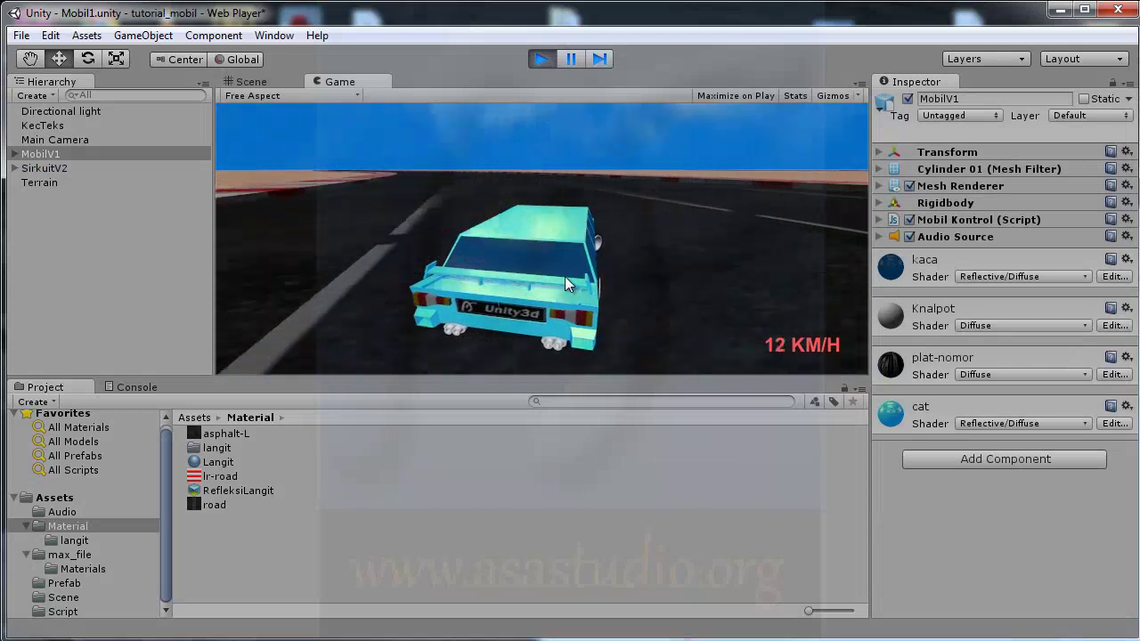
key("Right")
key("Up")
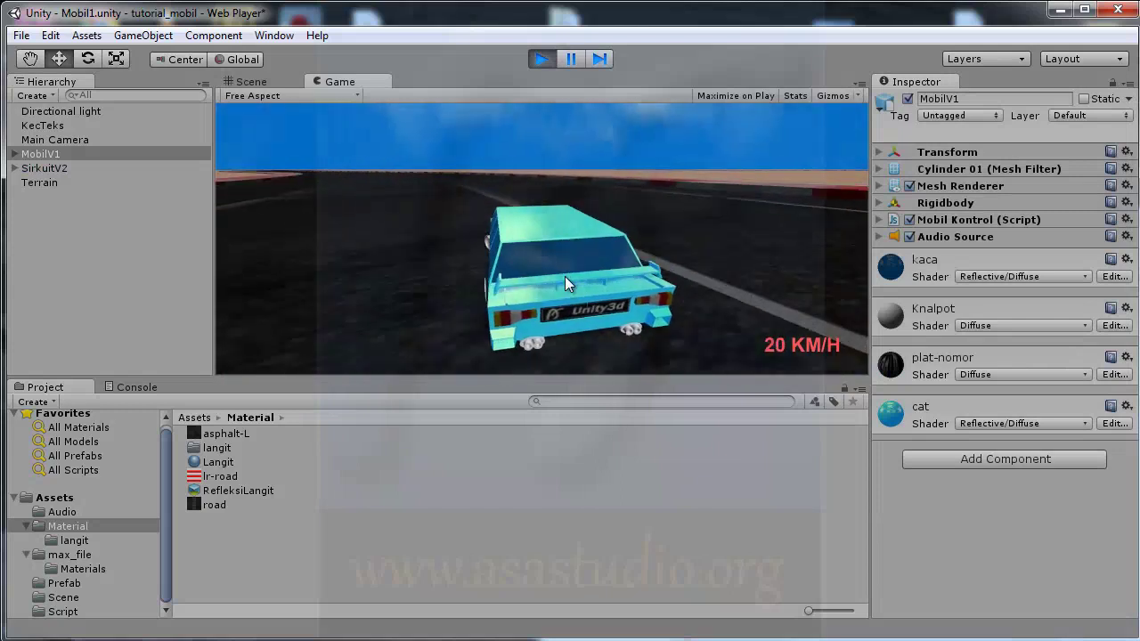
key("Left")
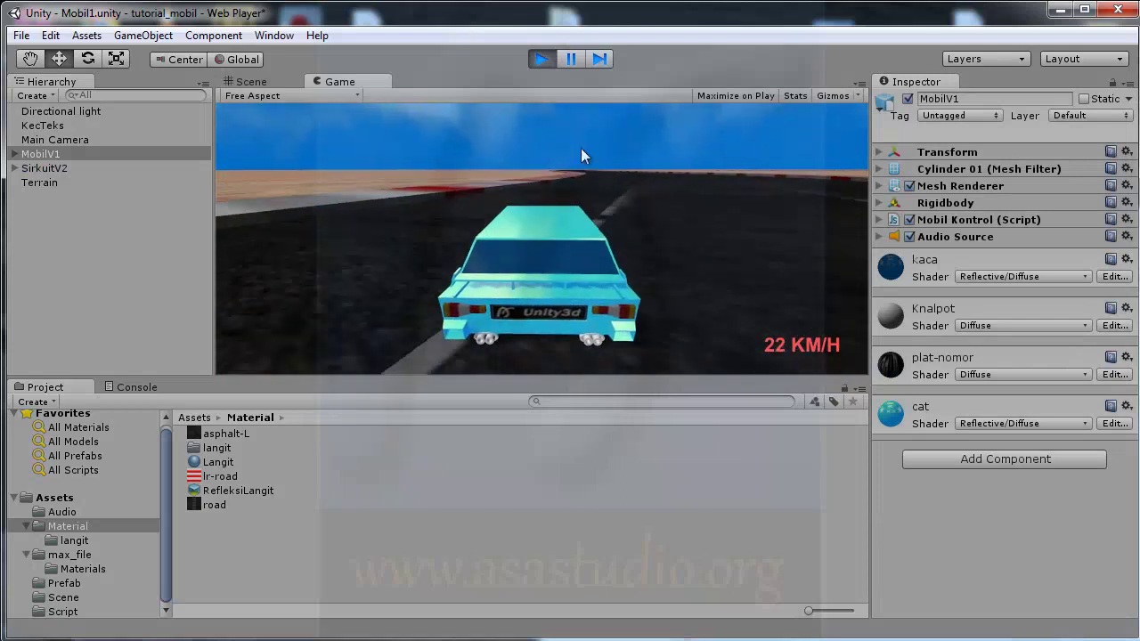
left_click(539, 60)
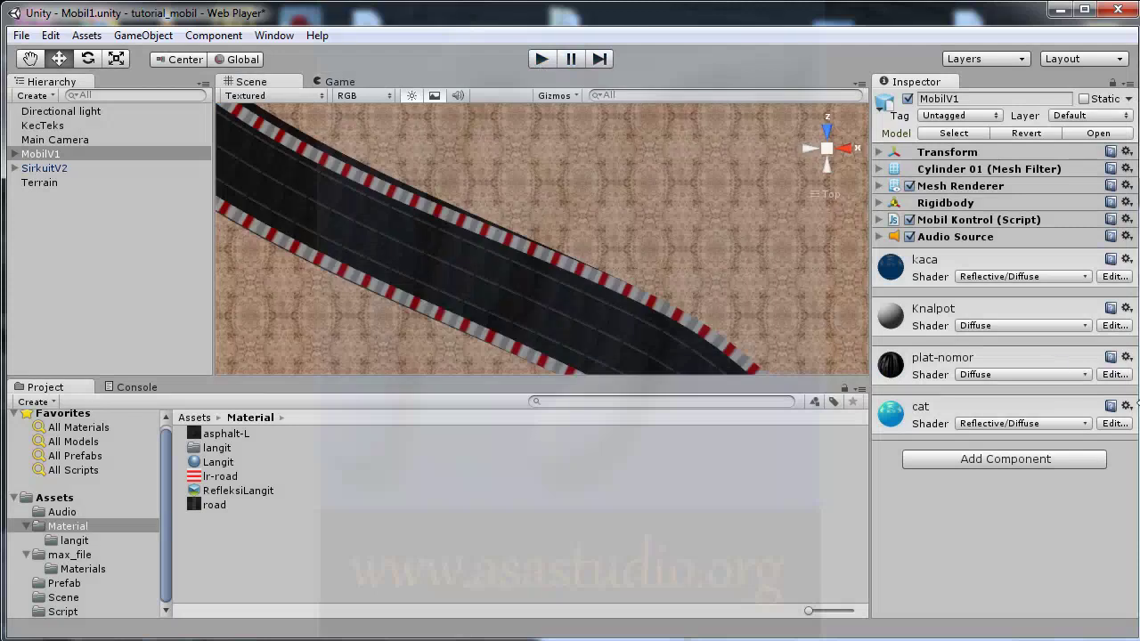
Tone cat's Reflection Color down to grey 135 and briefly play-test the car
left_click(930, 404)
left_click(1085, 463)
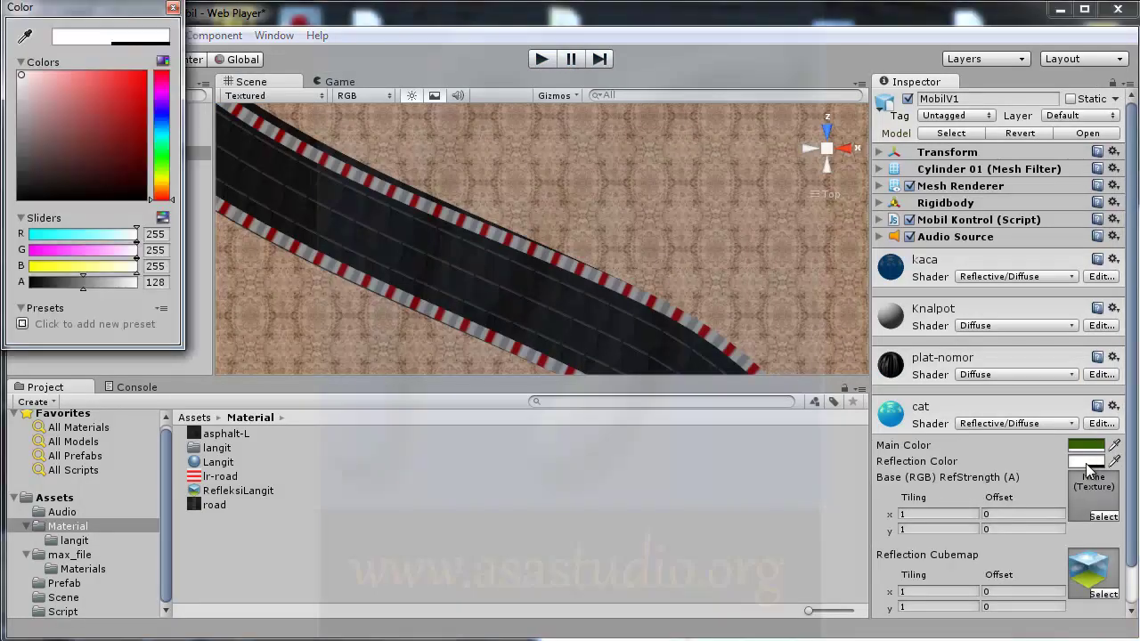
left_click_drag(30, 92, 4, 139)
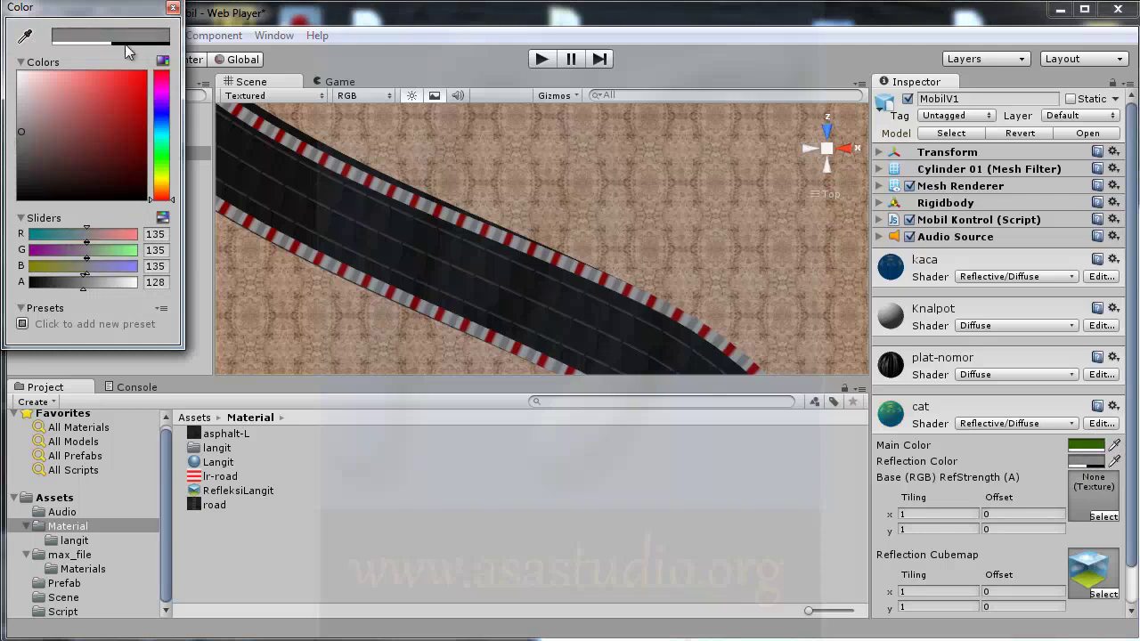
left_click(172, 8)
left_click(542, 62)
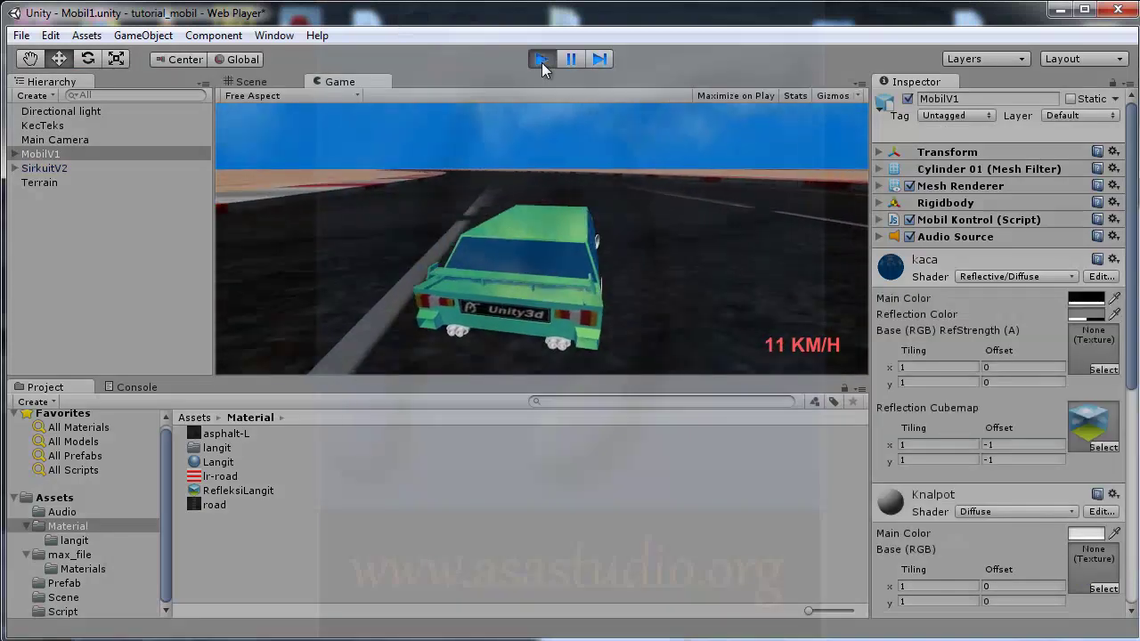
left_click(542, 63)
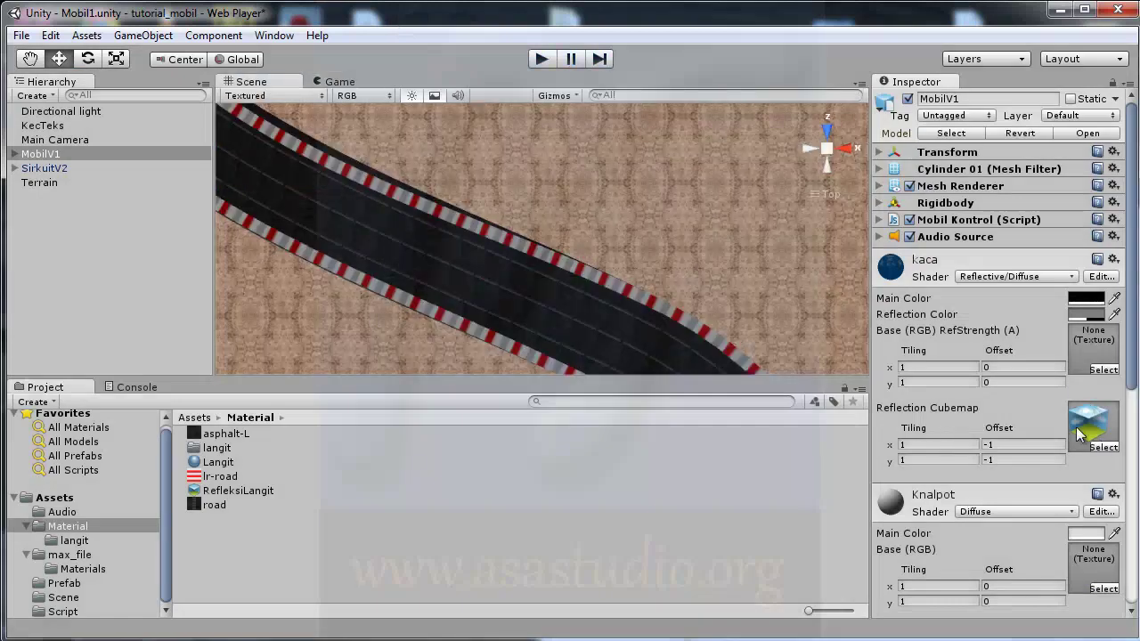
Darken kaca's Reflection Color and test-drive the car
left_click(1085, 315)
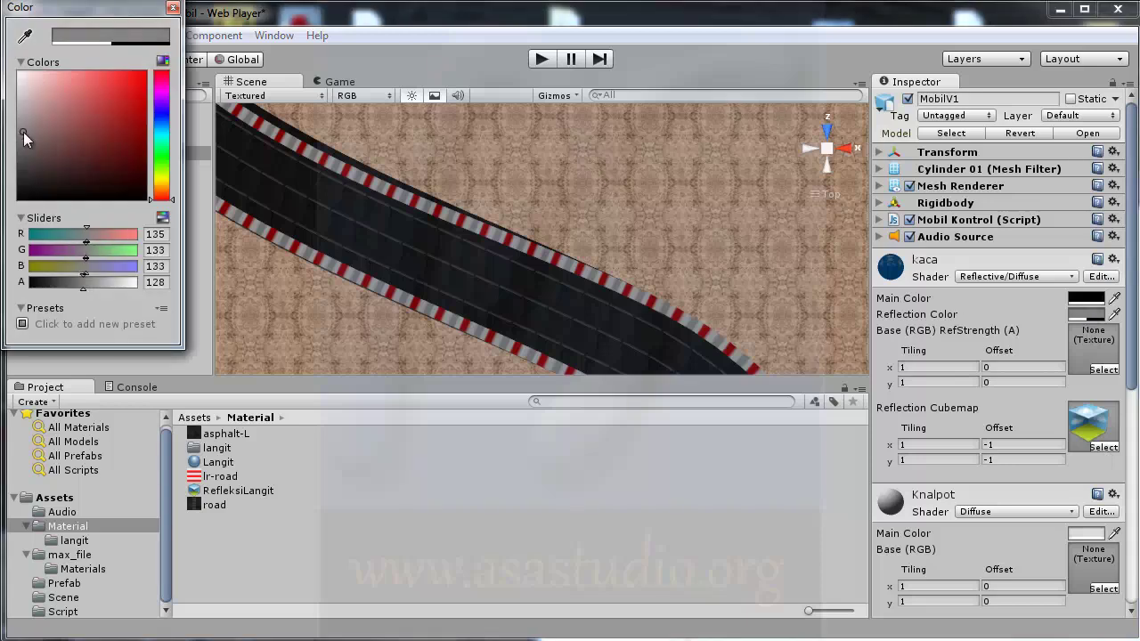
left_click_drag(21, 134, 15, 152)
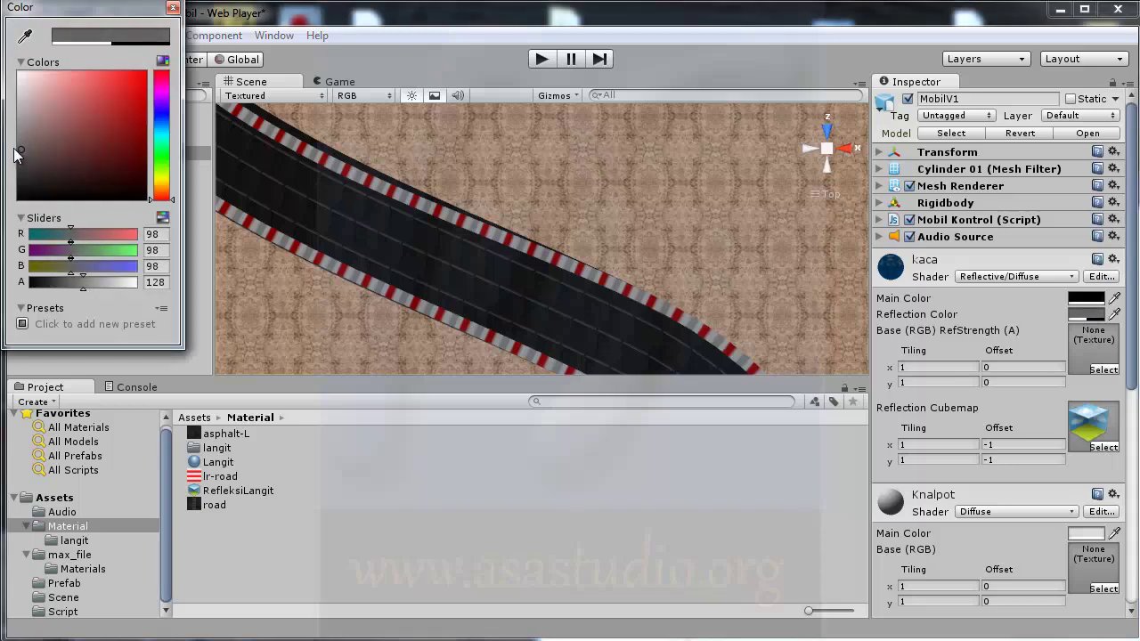
left_click(173, 8)
left_click(542, 60)
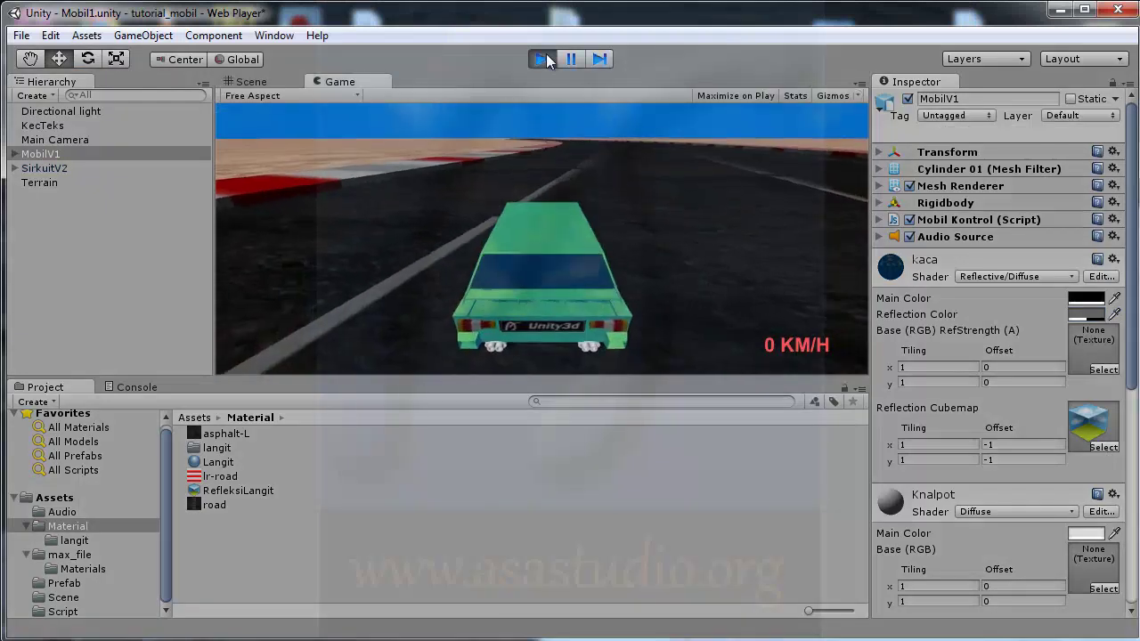
key("Up")
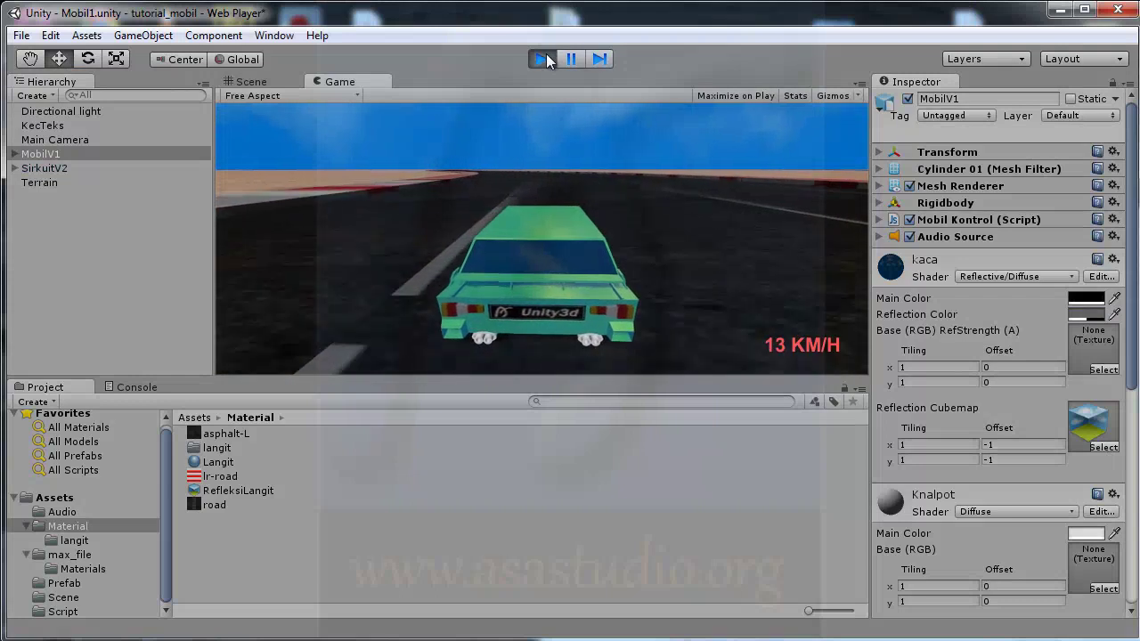
left_click(543, 59)
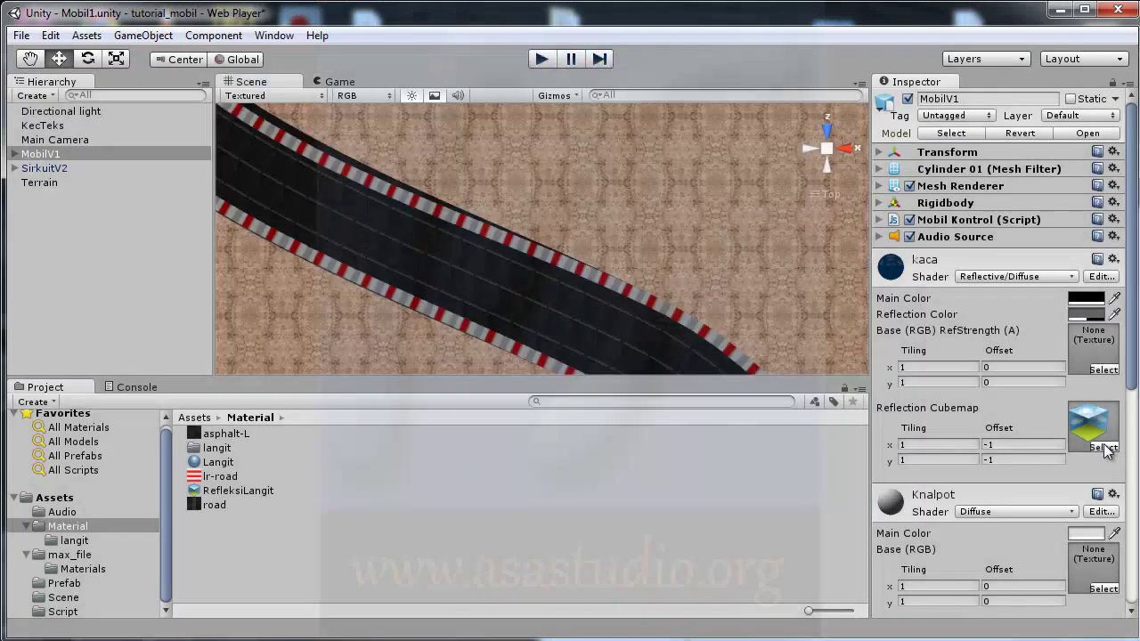
Darken kaca's Reflection Color further to grey 73 and play-test it
left_click(1083, 313)
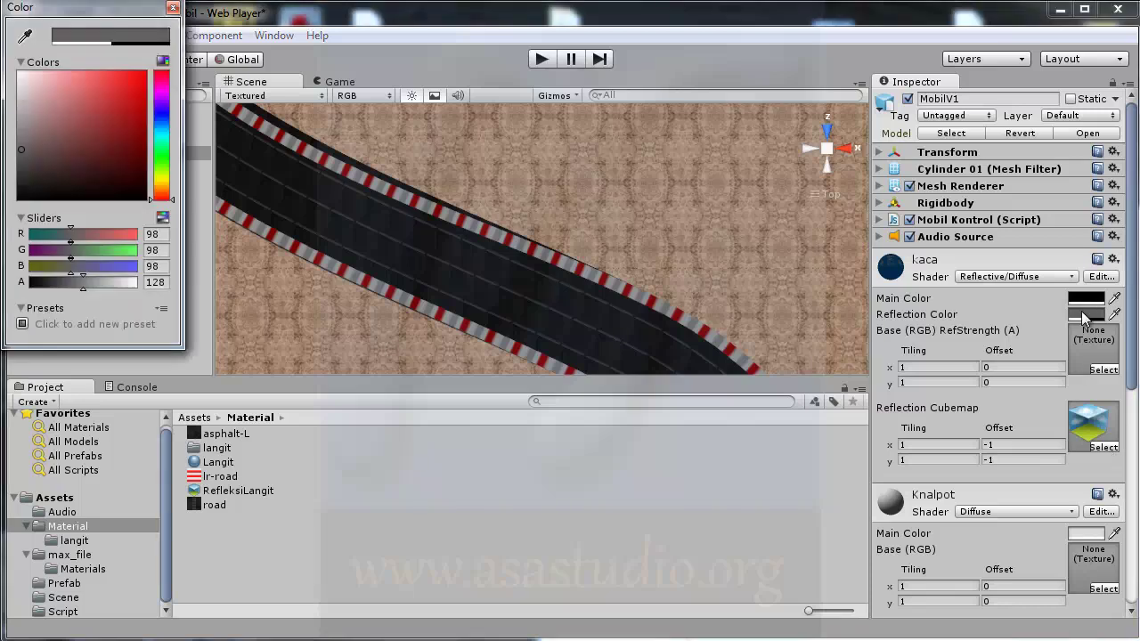
left_click_drag(22, 150, 17, 167)
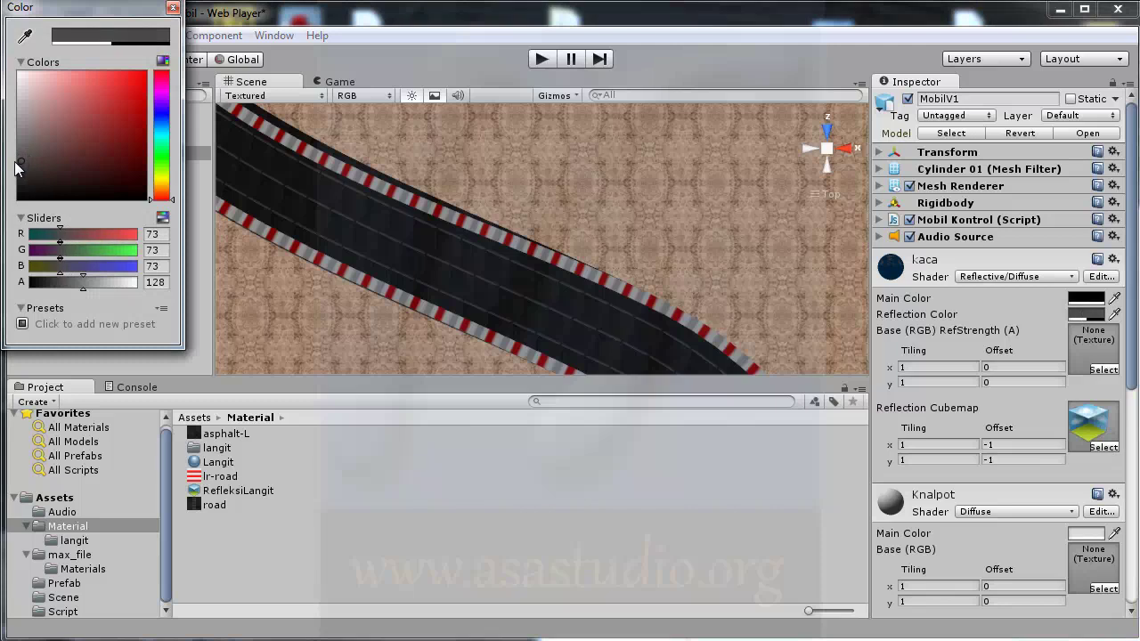
left_click(174, 8)
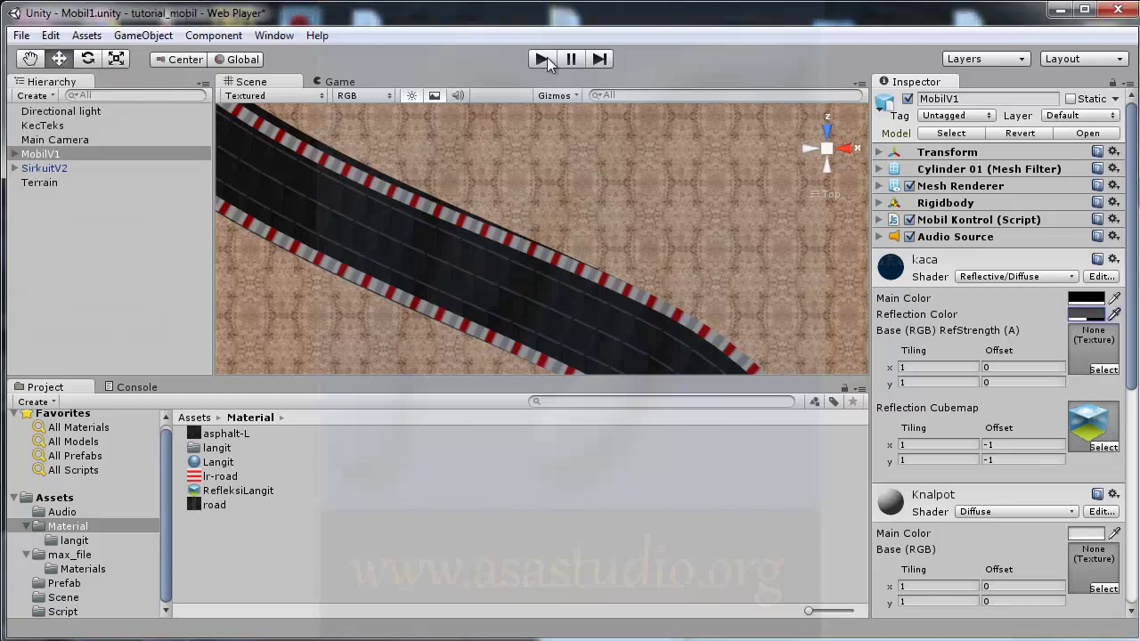
left_click(545, 59)
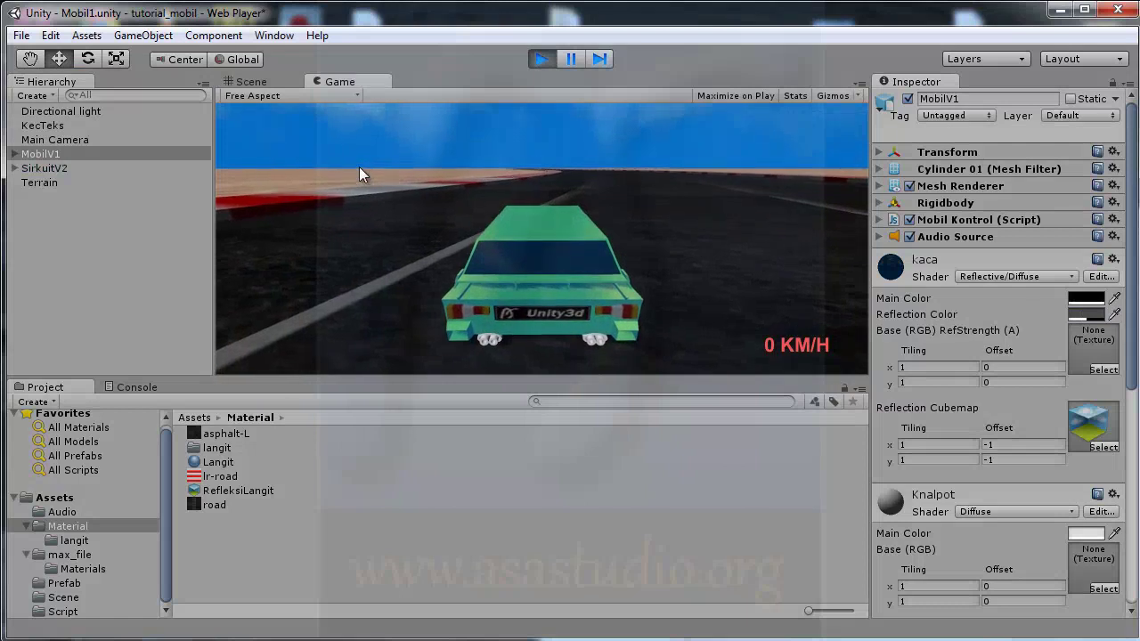
left_click(542, 60)
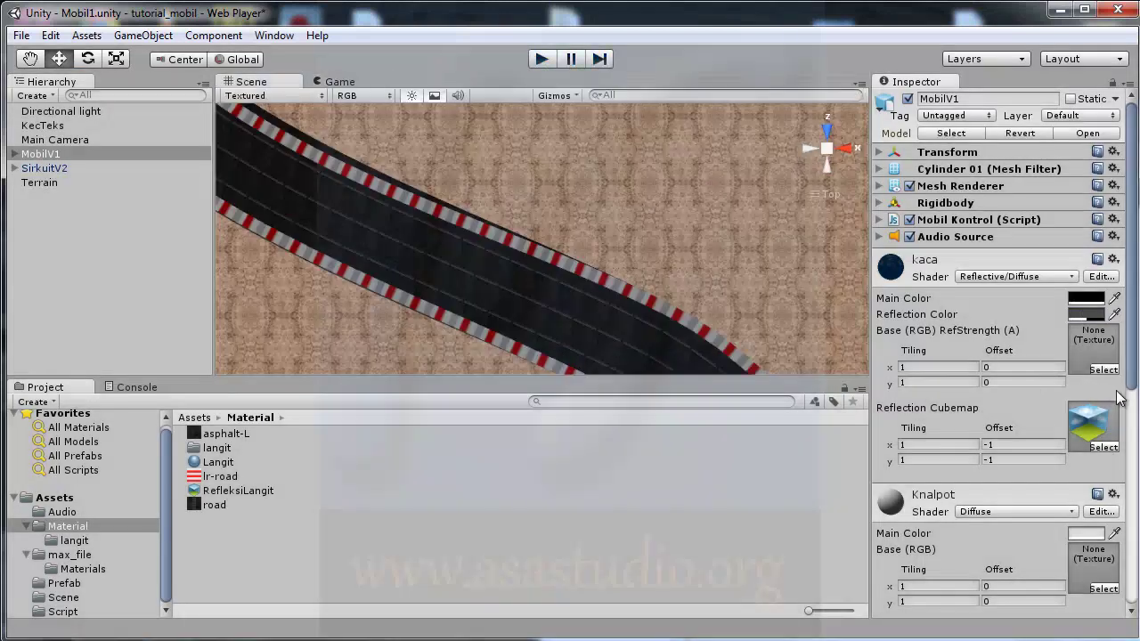
Try the kaca windshield reflection colour at grey 47, then lighten it to grey 92
left_click(1082, 314)
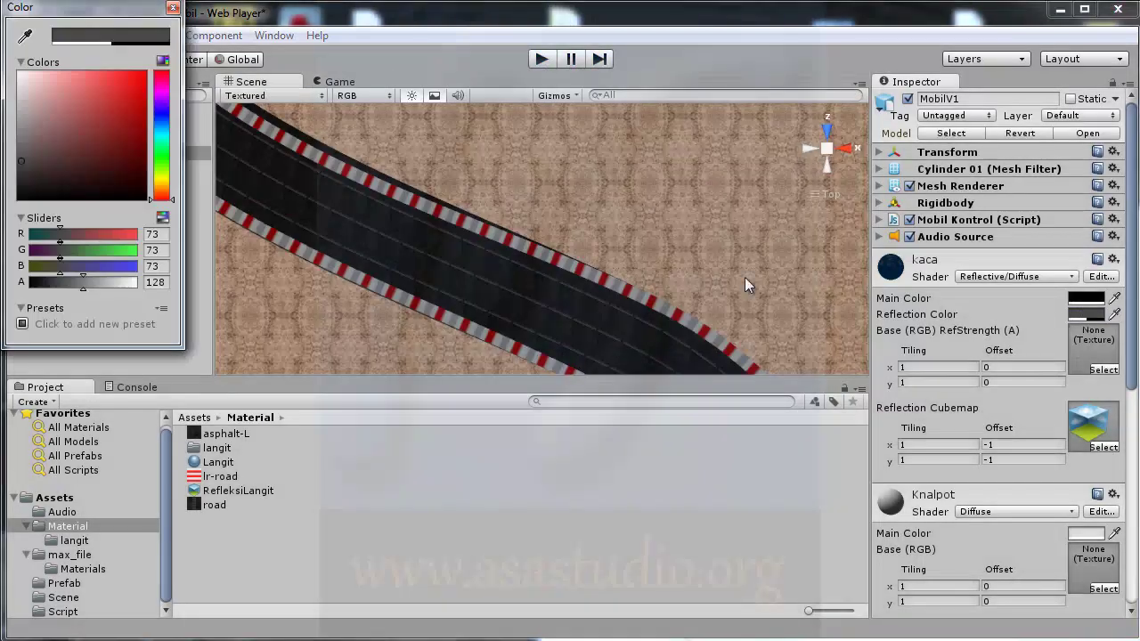
left_click_drag(23, 165, 13, 179)
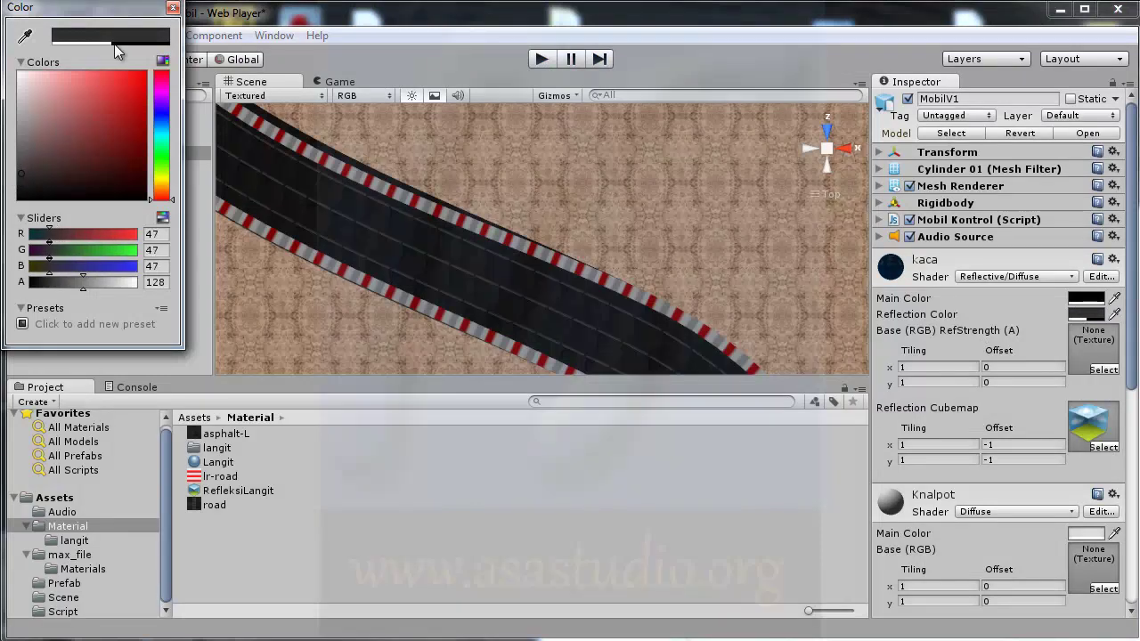
left_click(173, 7)
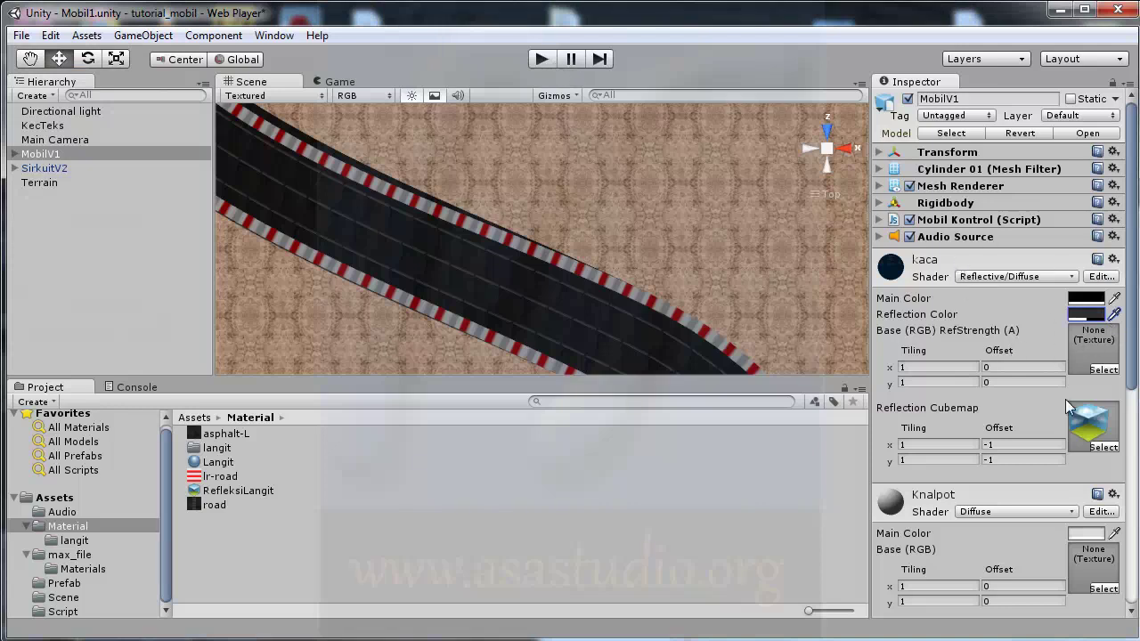
left_click(1082, 312)
left_click_drag(45, 144, 10, 153)
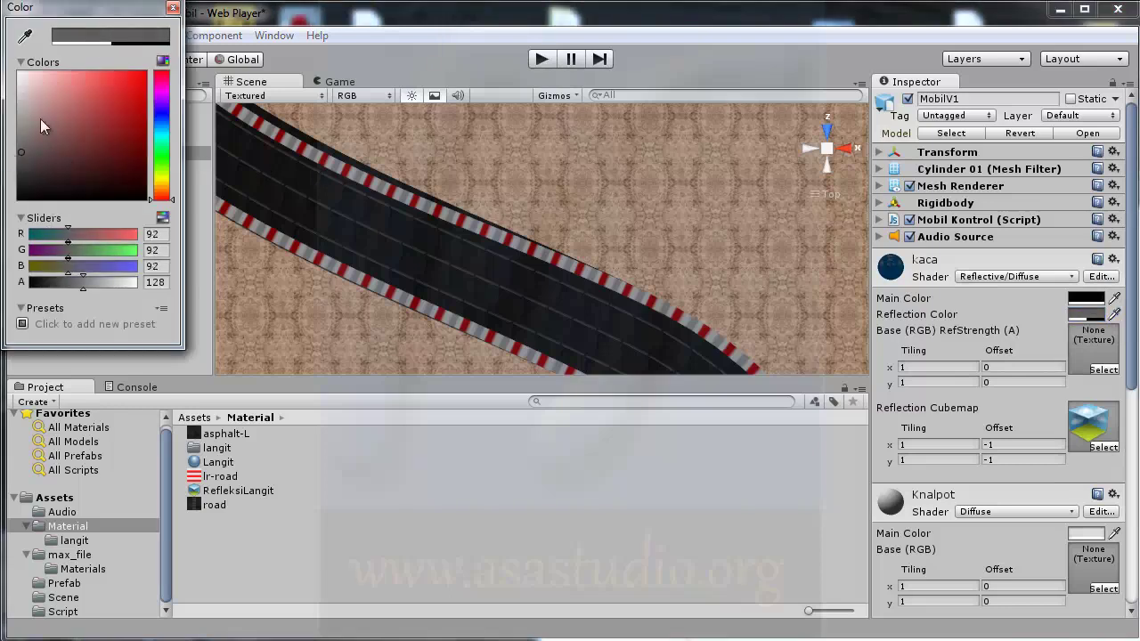
left_click(173, 7)
Test-run the car briefly, then raise kaca's reflection colour to grey 116
left_click(537, 61)
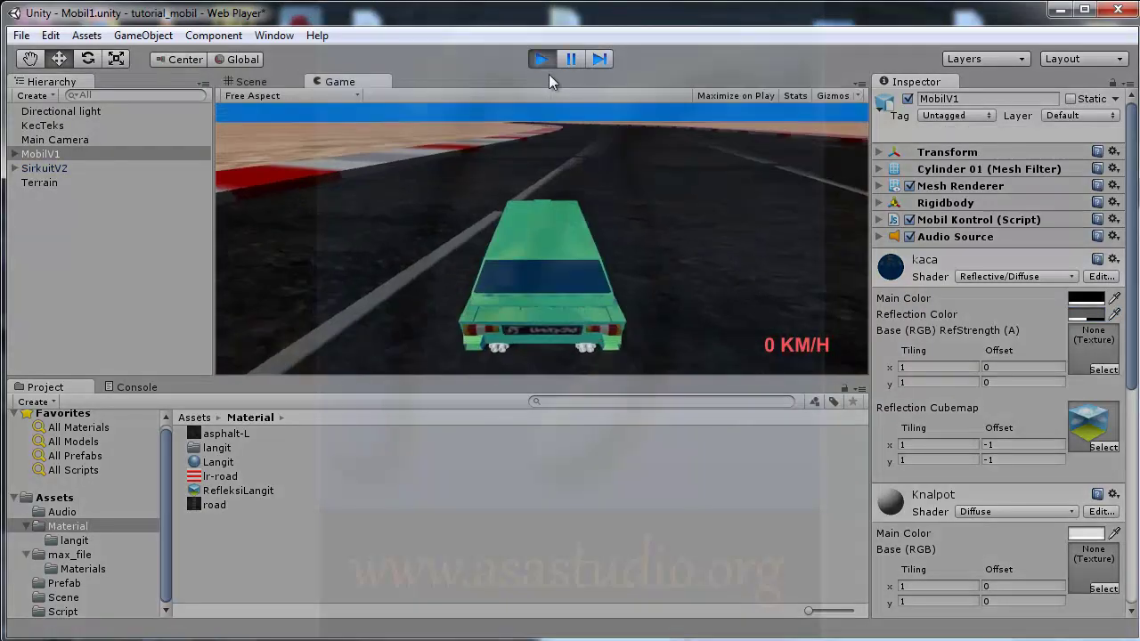
left_click(550, 59)
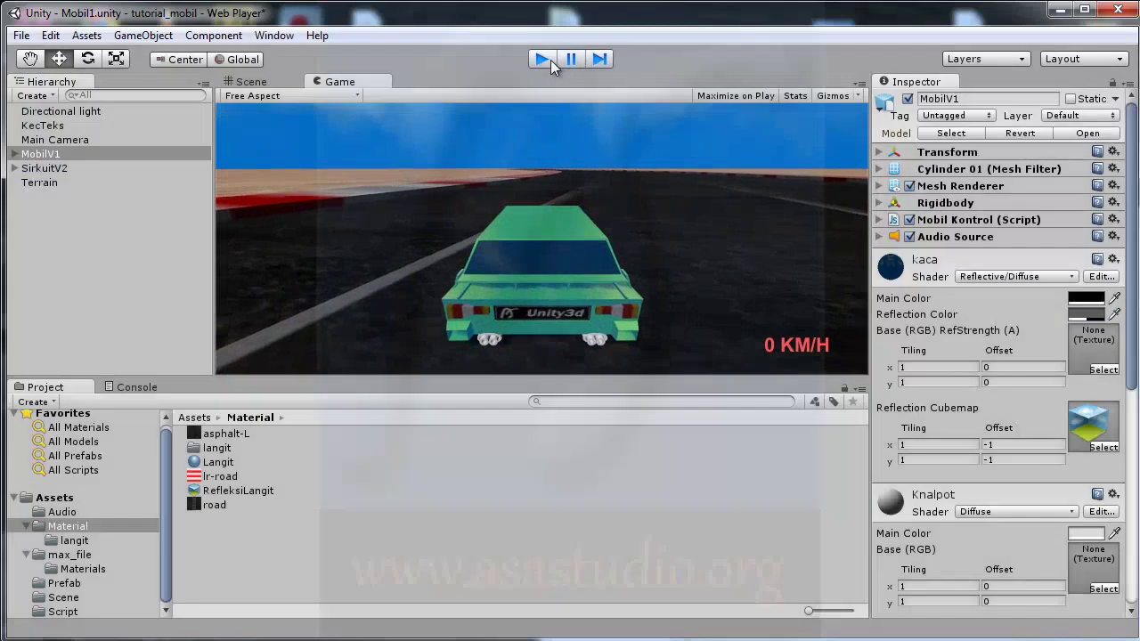
left_click(1092, 313)
left_click_drag(22, 151, 8, 142)
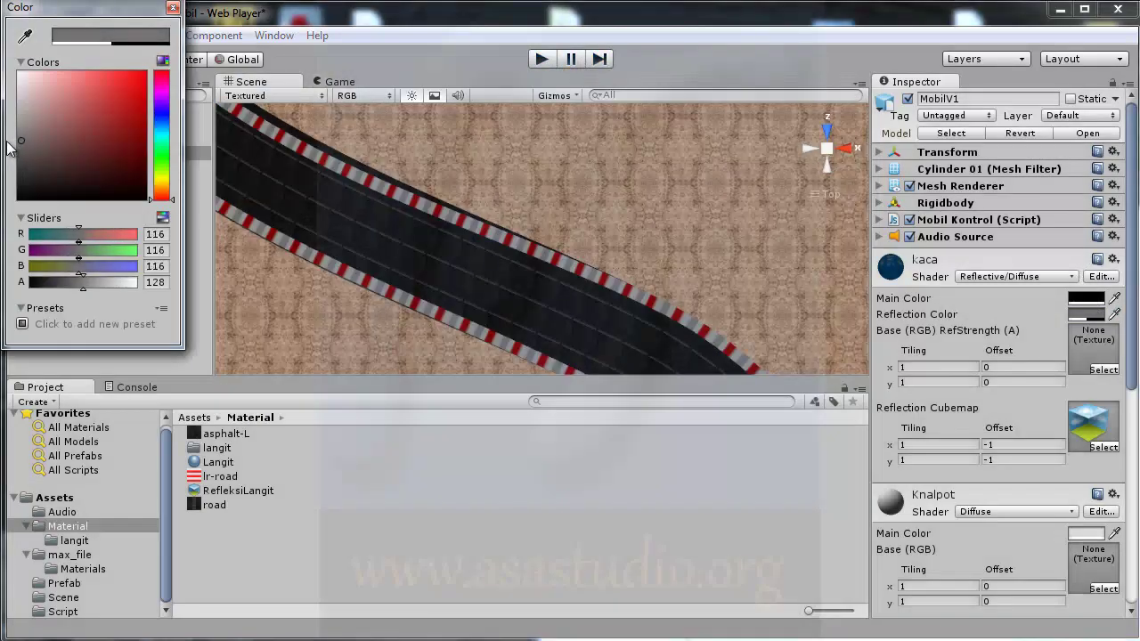
Darken the car body material's reflection colour to grey 84 and test-run the game
left_click(172, 7)
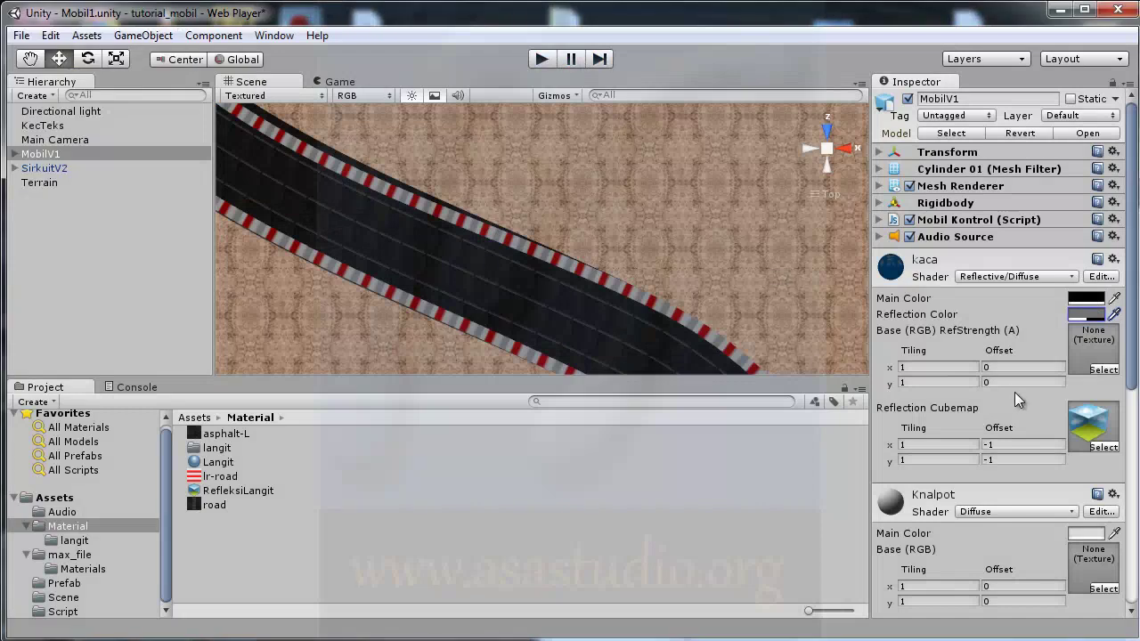
left_click_drag(1131, 374, 1132, 600)
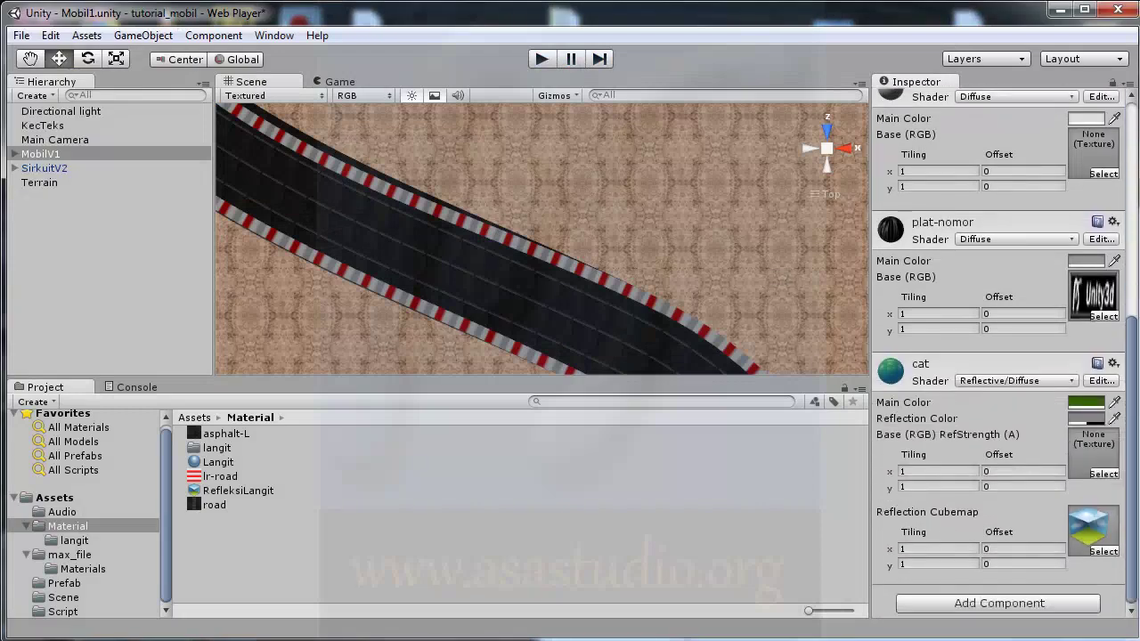
left_click(1088, 419)
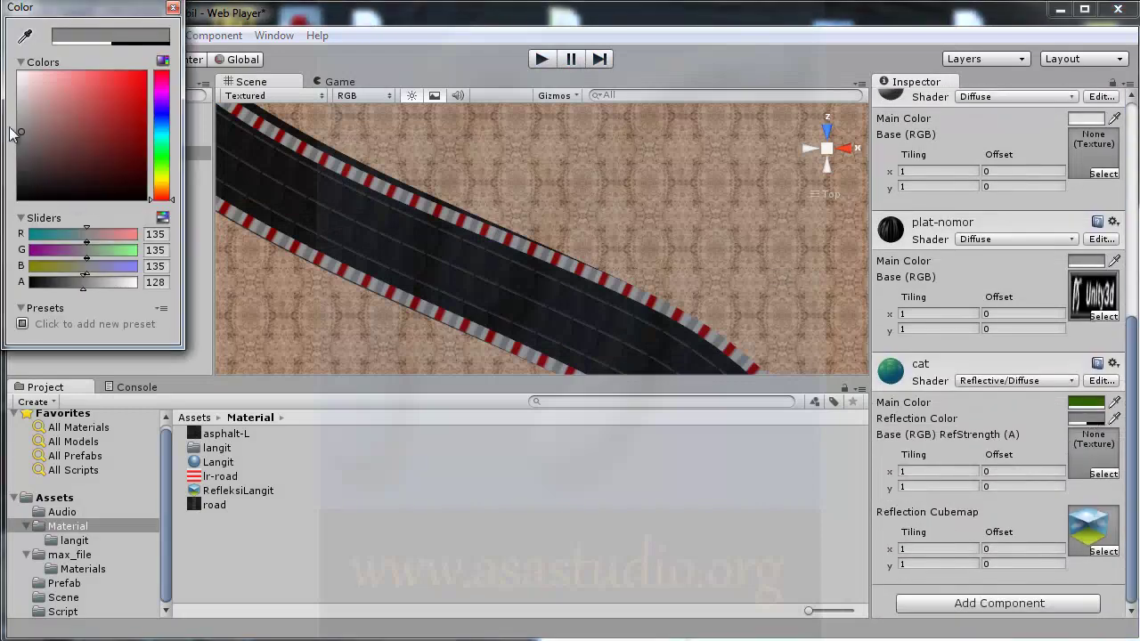
left_click_drag(20, 136, 15, 158)
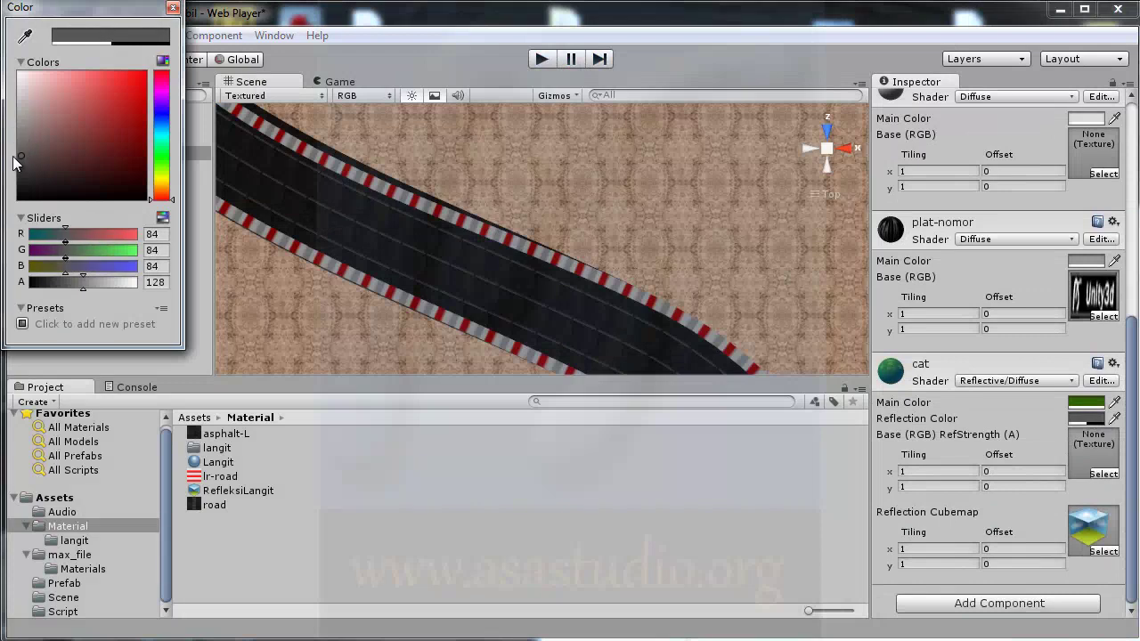
left_click(173, 9)
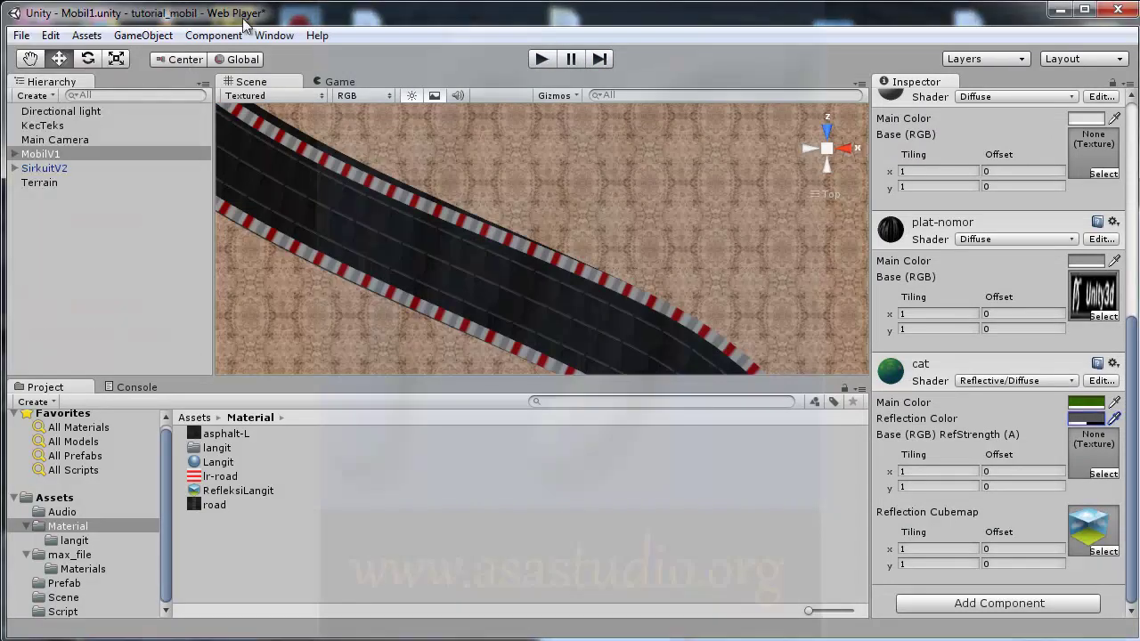
left_click(543, 58)
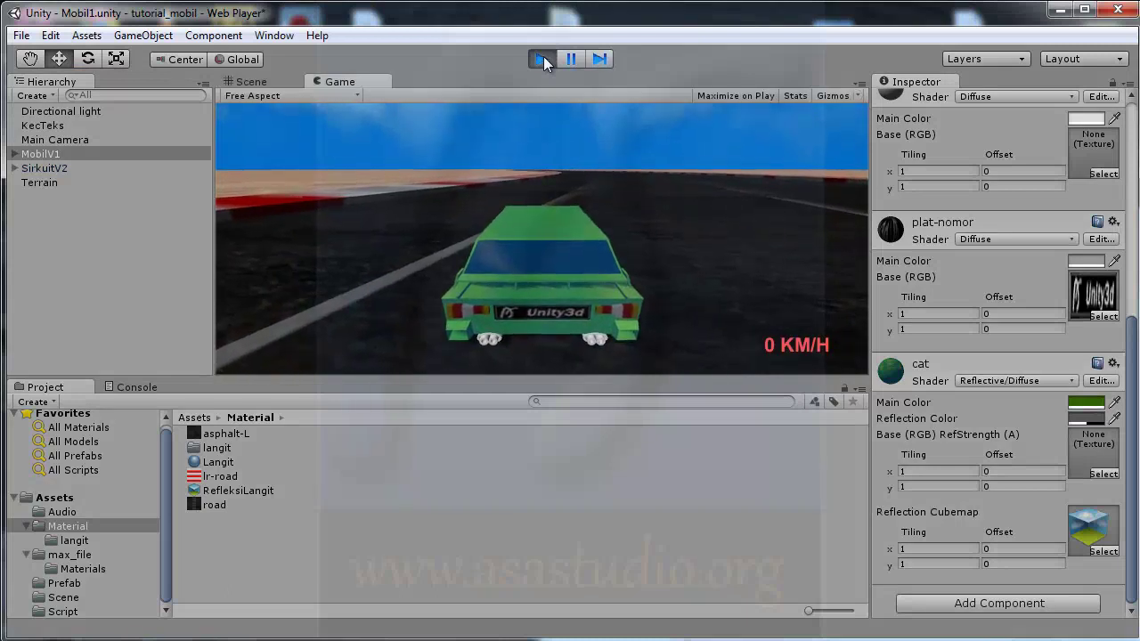
left_click(543, 59)
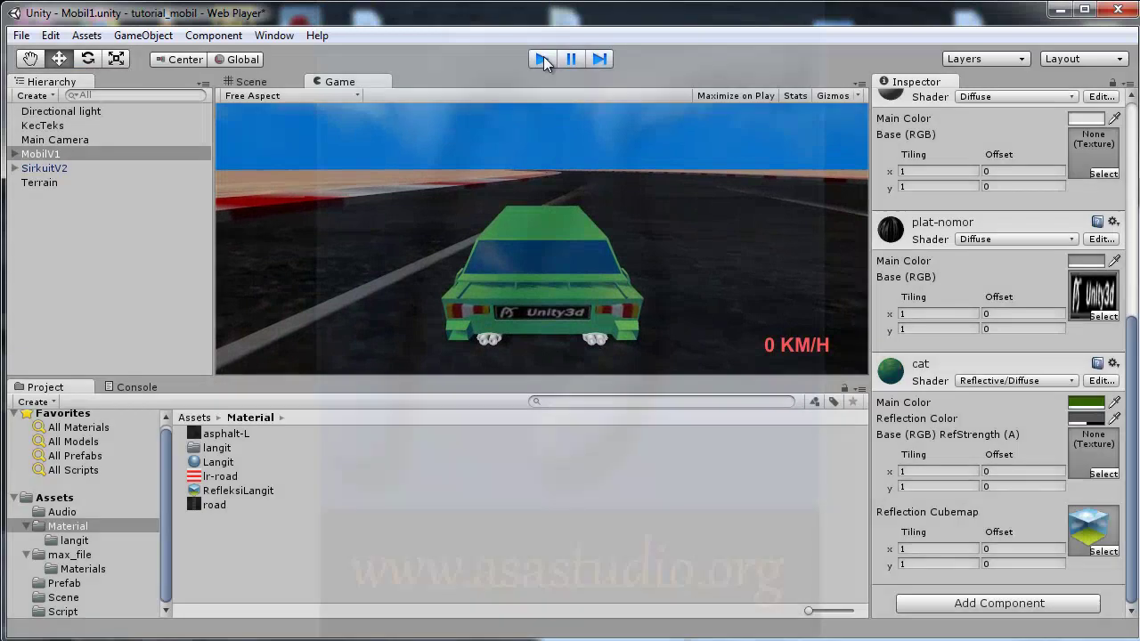
Darken the body reflection colour further to grey 68 and test-drive the car along the track
left_click(1089, 416)
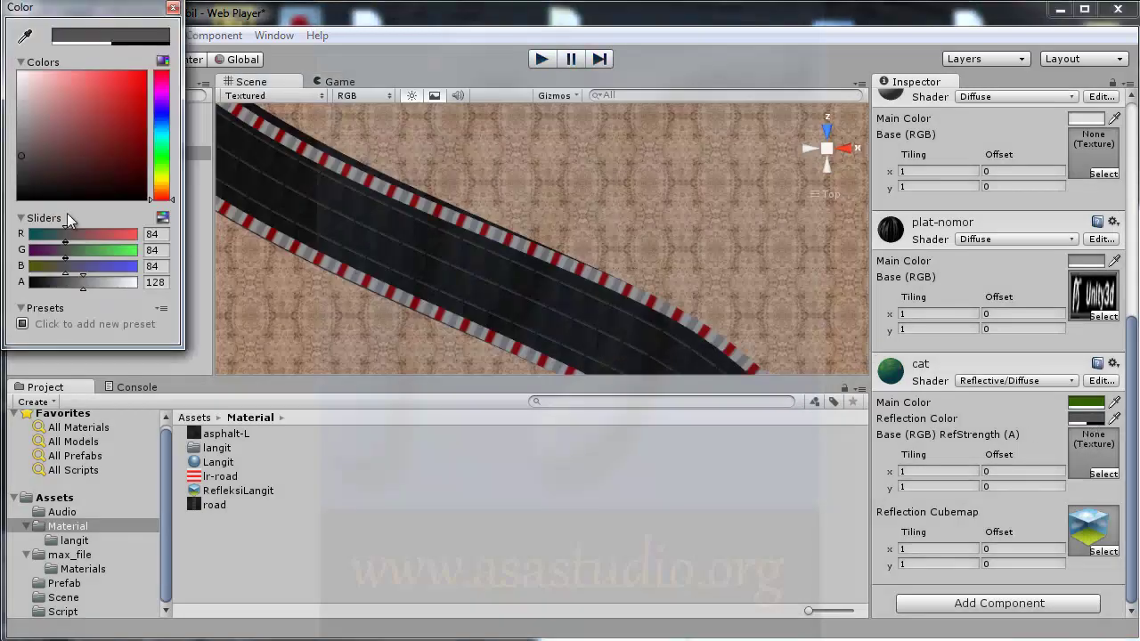
left_click_drag(24, 158, 17, 168)
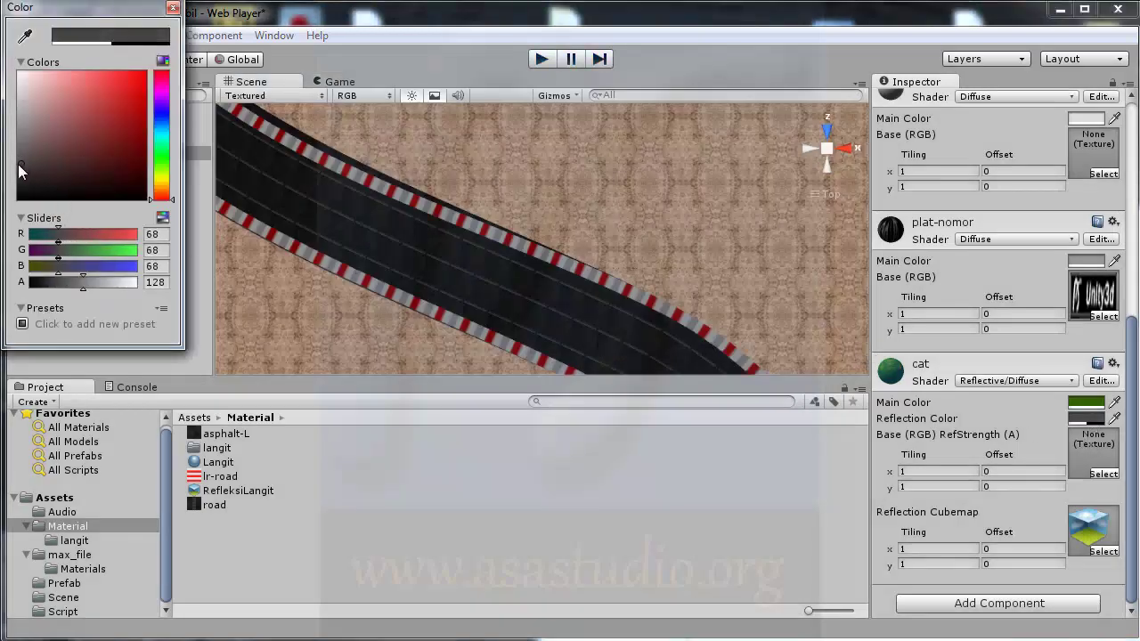
left_click(173, 7)
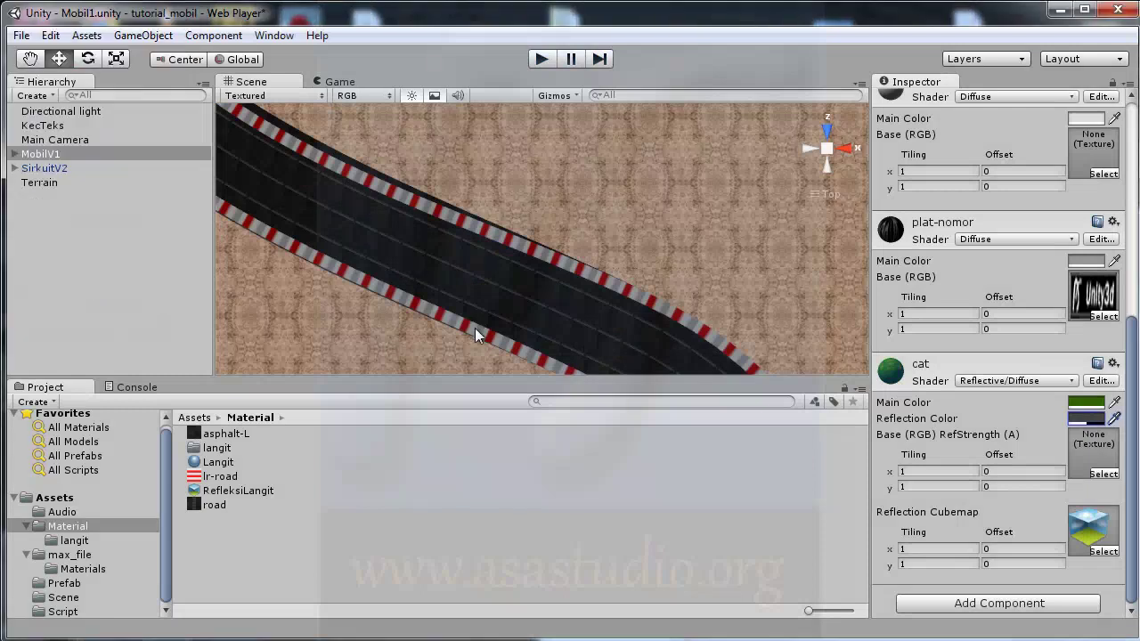
left_click(542, 59)
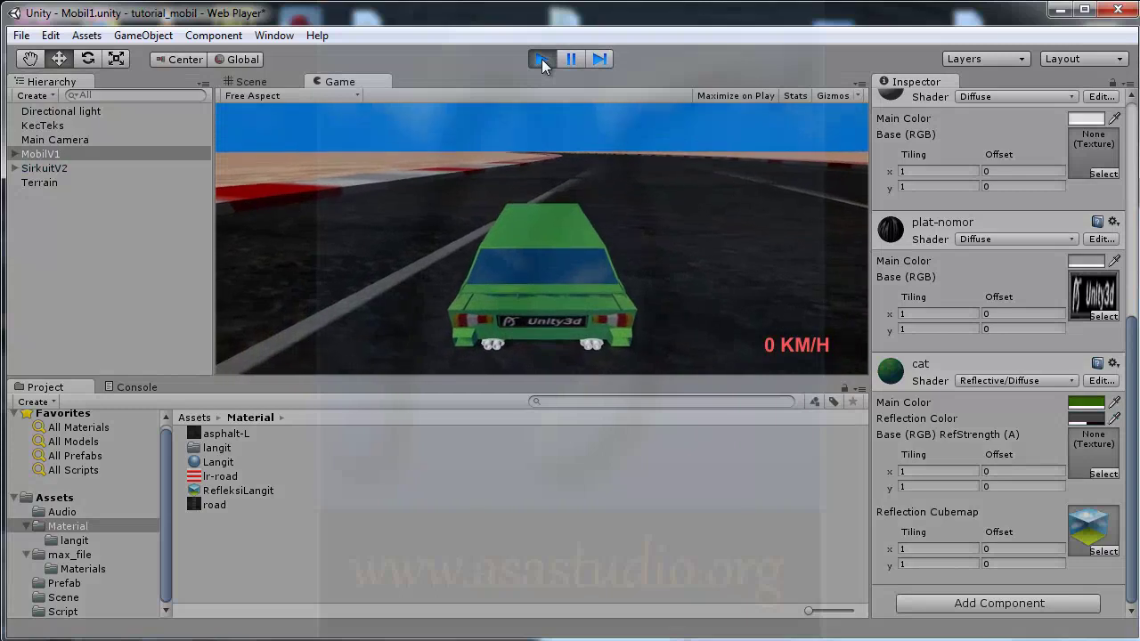
key("Up")
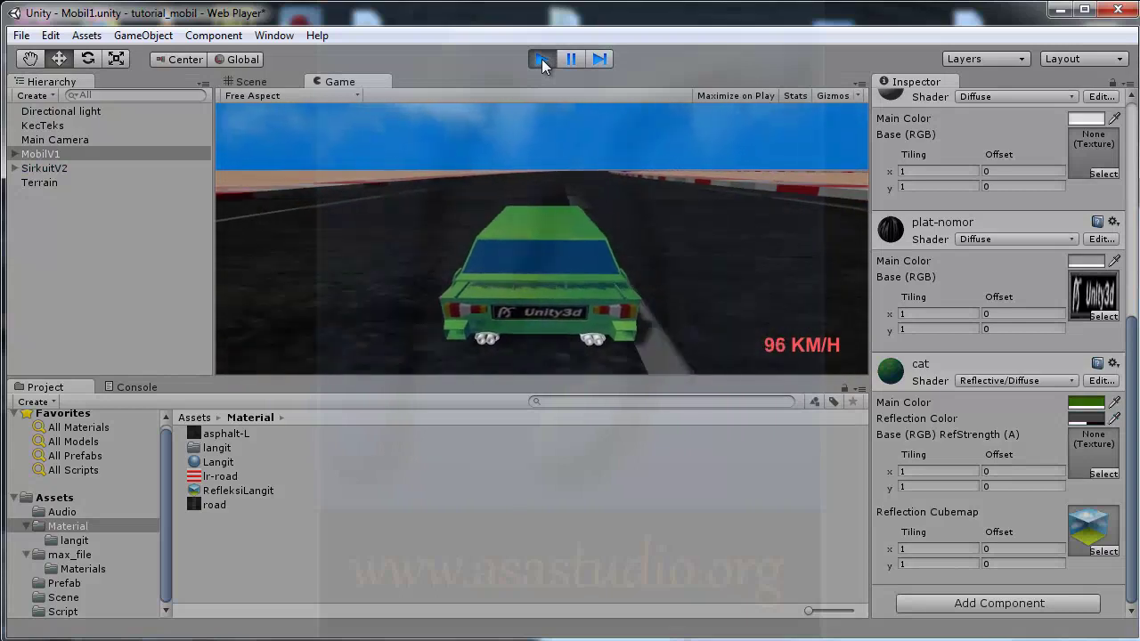
left_click(541, 59)
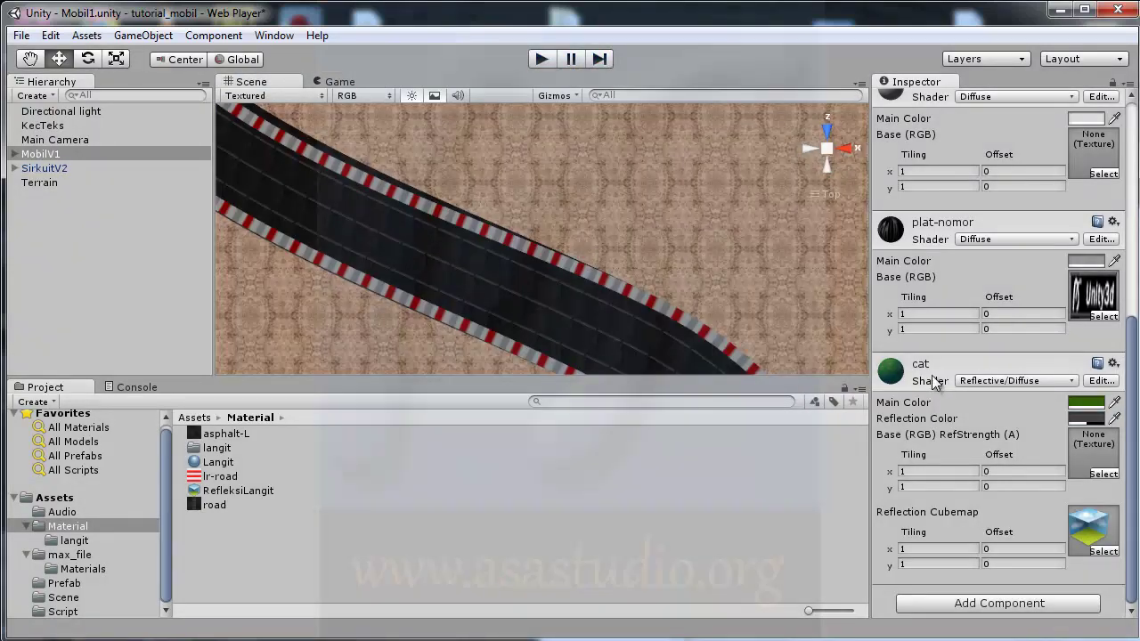
Switch plat-nomor to the Reflective/Diffuse shader with the RefleksiLangit cubemap
scroll(933, 361, "up", 4)
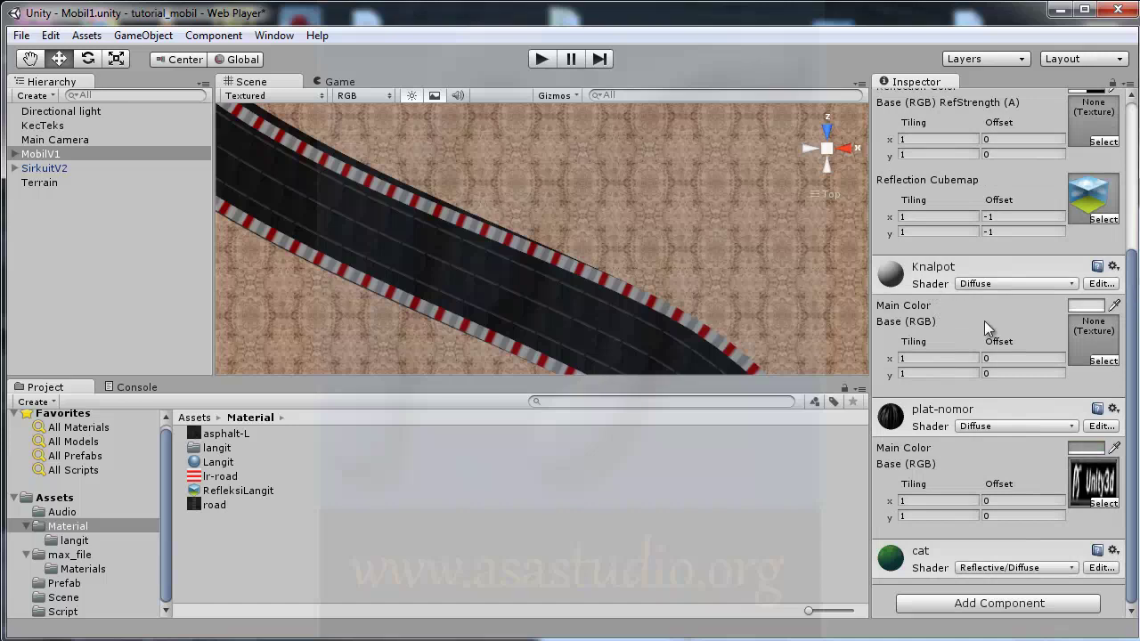
left_click(997, 425)
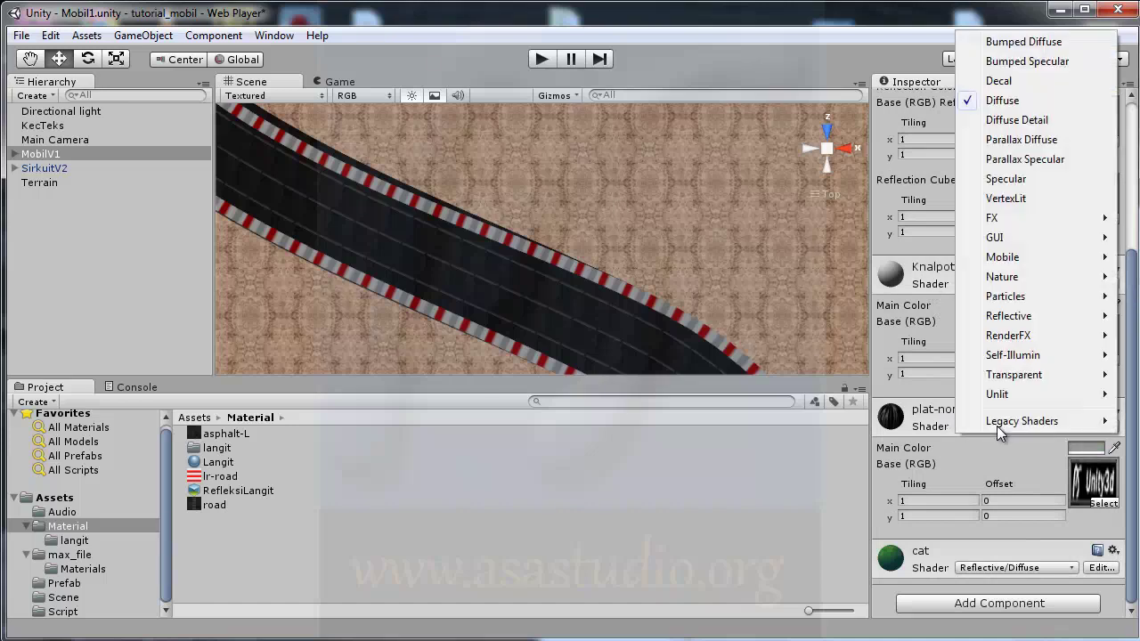
mouse_move(1030, 316)
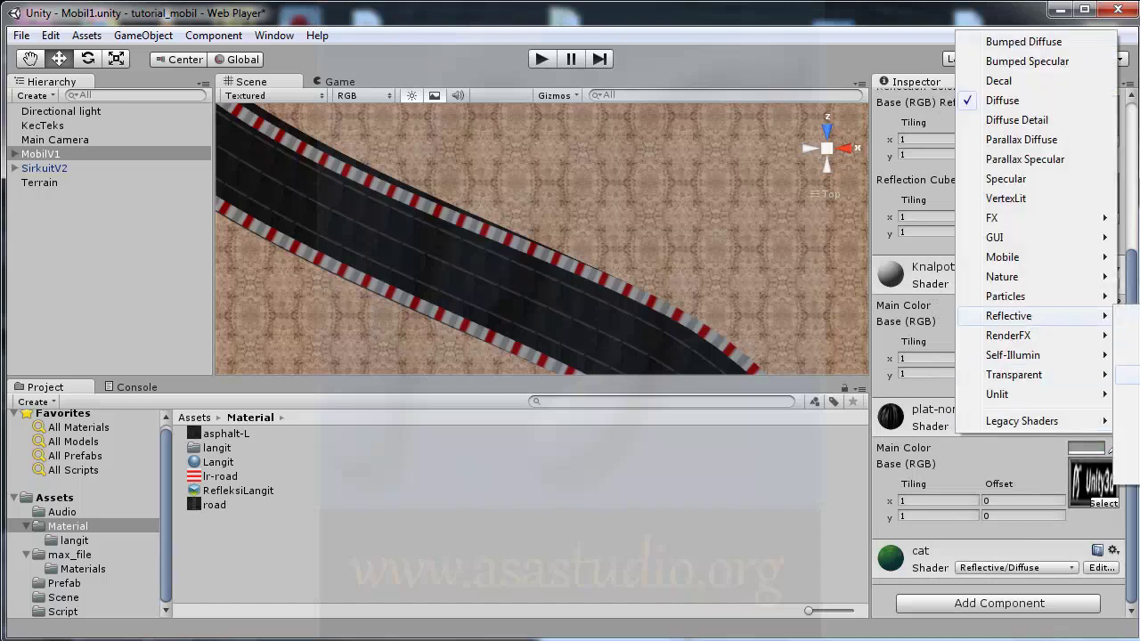
left_click(1127, 394)
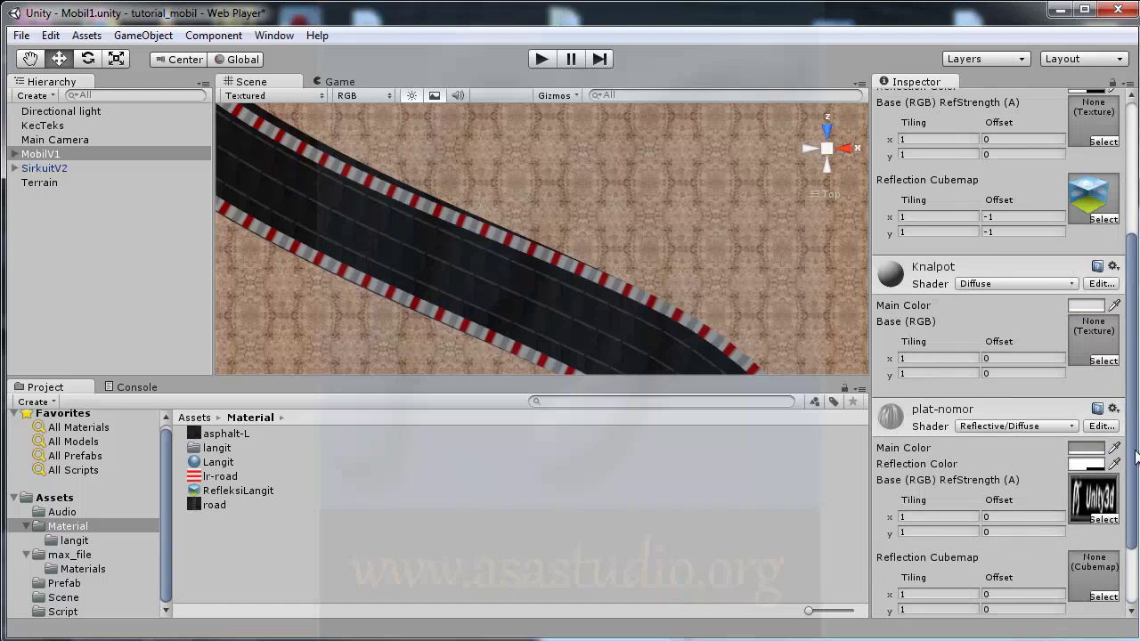
left_click_drag(1136, 456, 1136, 525)
left_click(1104, 503)
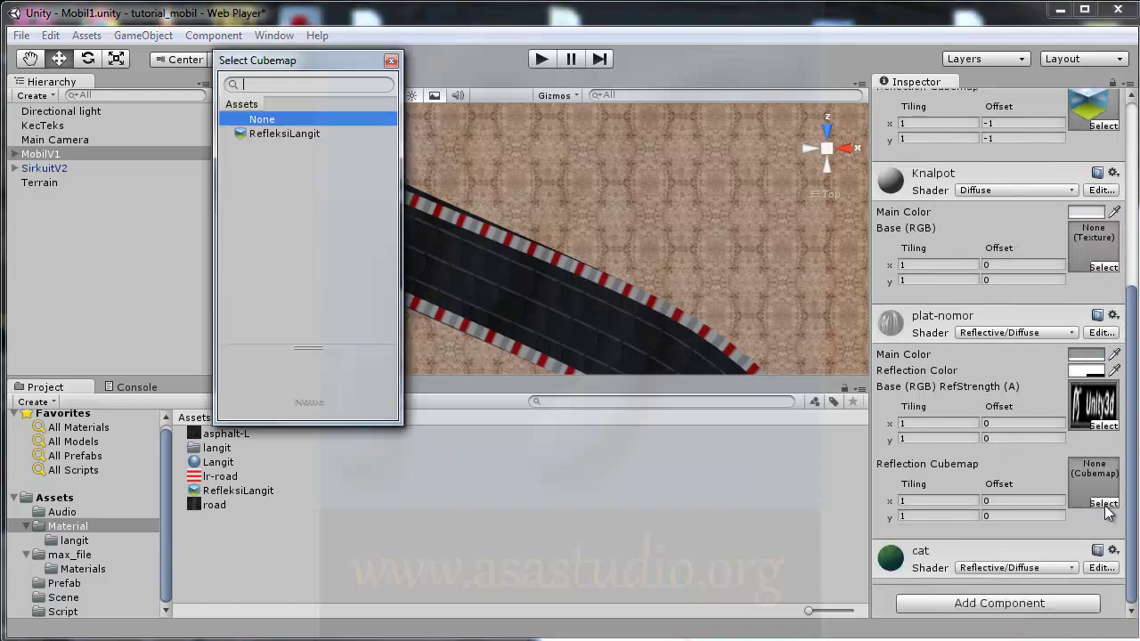
double_click(275, 132)
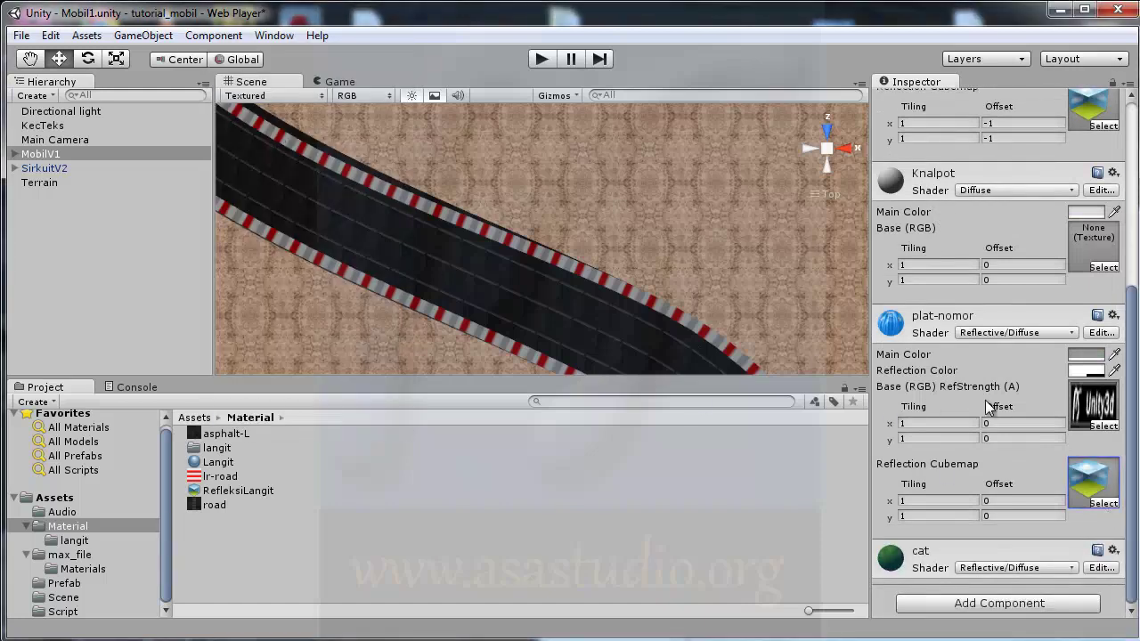
Set plat-nomor's reflection colour to grey 88 and briefly test it in play mode
left_click(1086, 370)
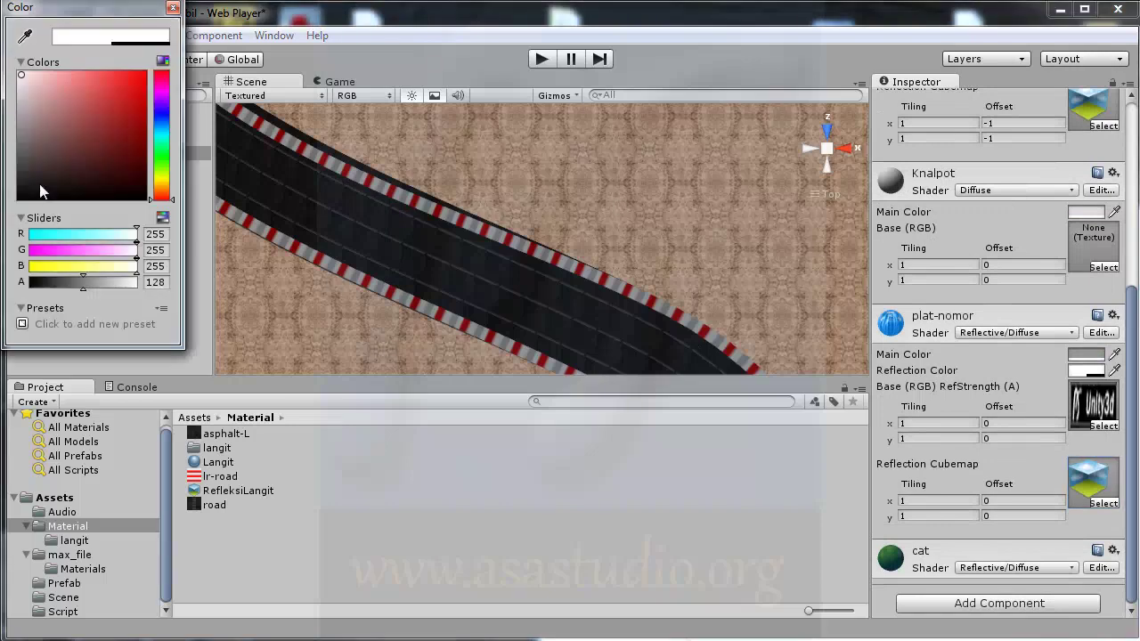
left_click_drag(42, 134, 21, 154)
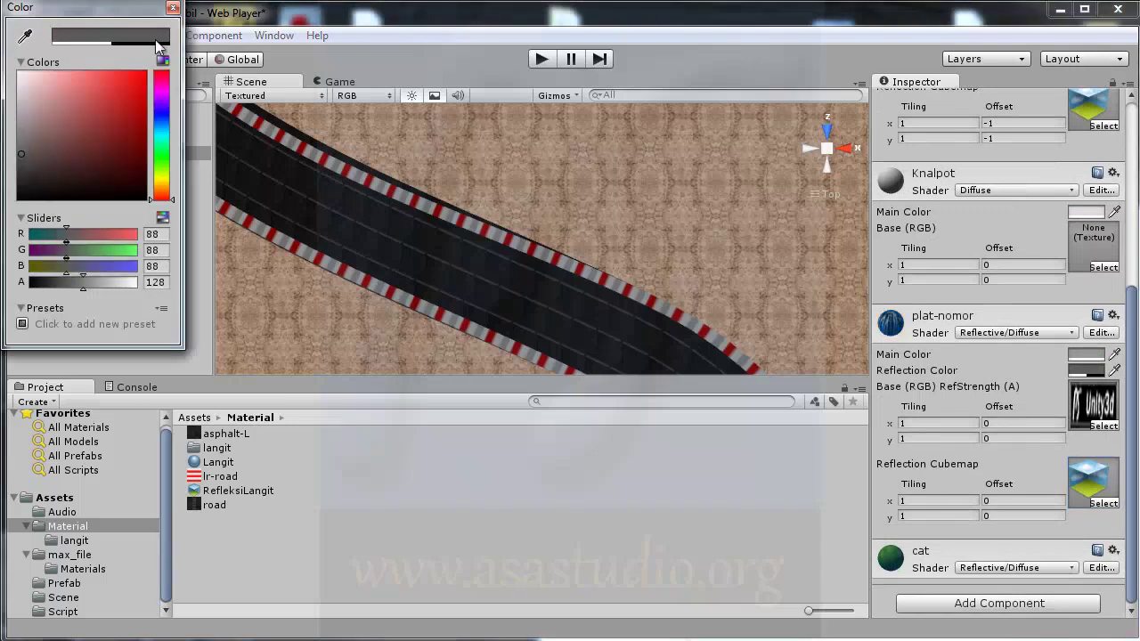
left_click(174, 11)
left_click(532, 61)
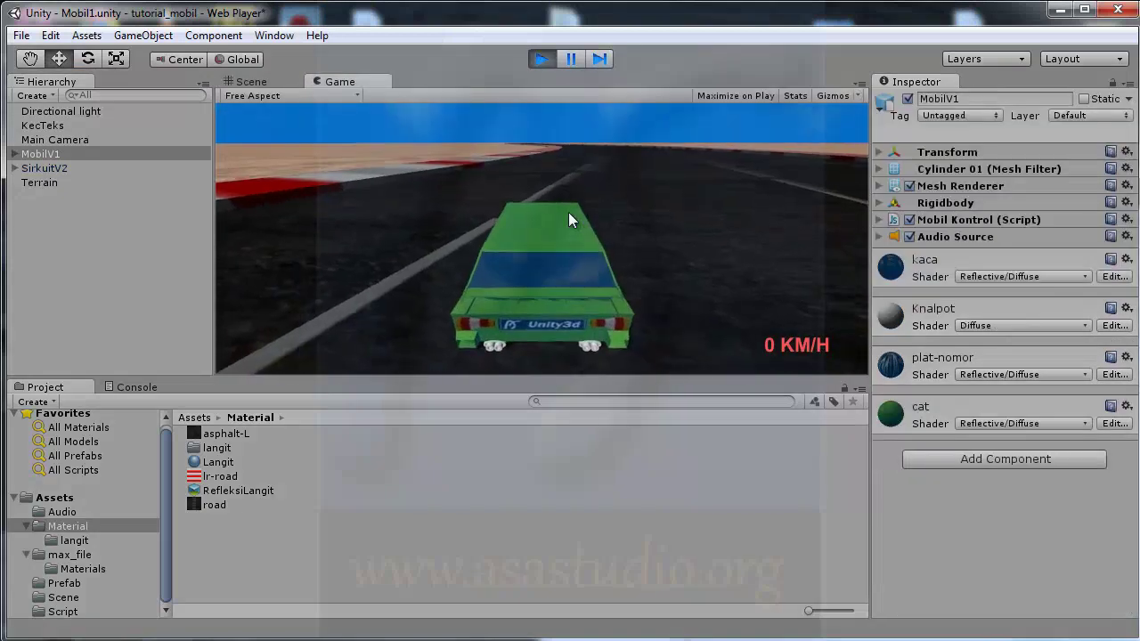
left_click(540, 59)
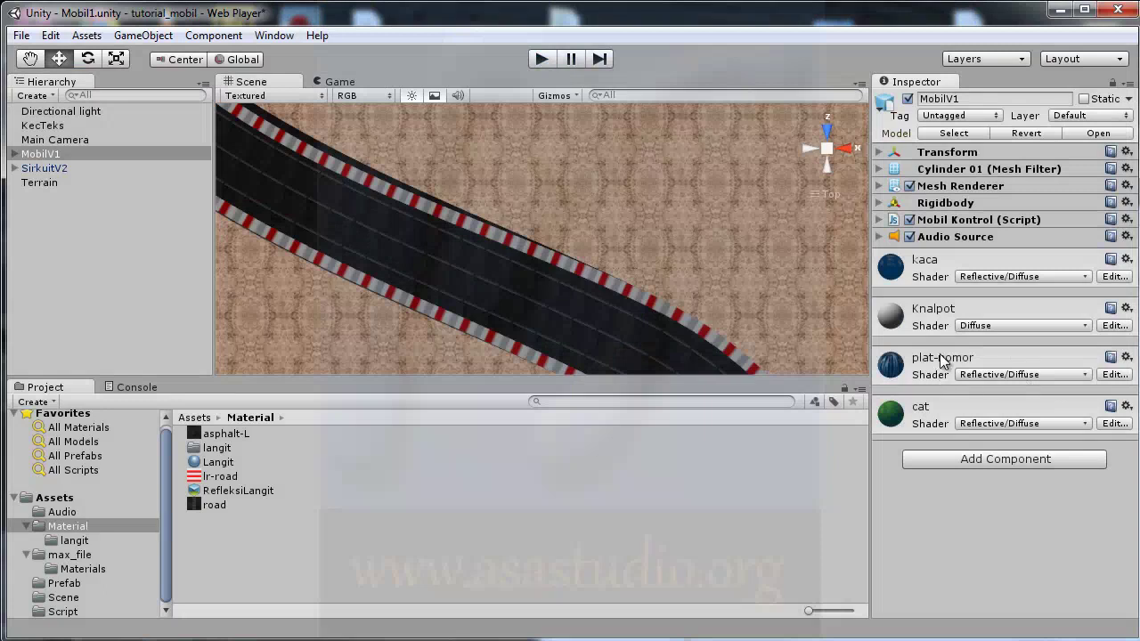
Darken plat-nomor's reflection colour to grey 30 and check it in a short test run
left_click(942, 360)
left_click(1086, 415)
left_click_drag(35, 158, 19, 189)
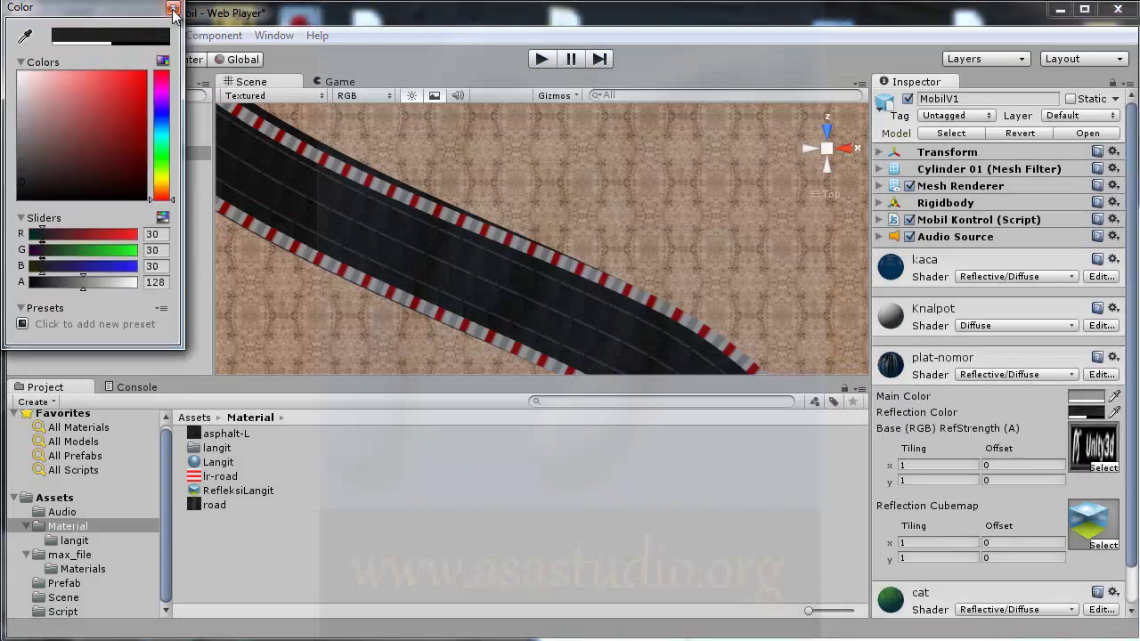
left_click(173, 7)
left_click(538, 59)
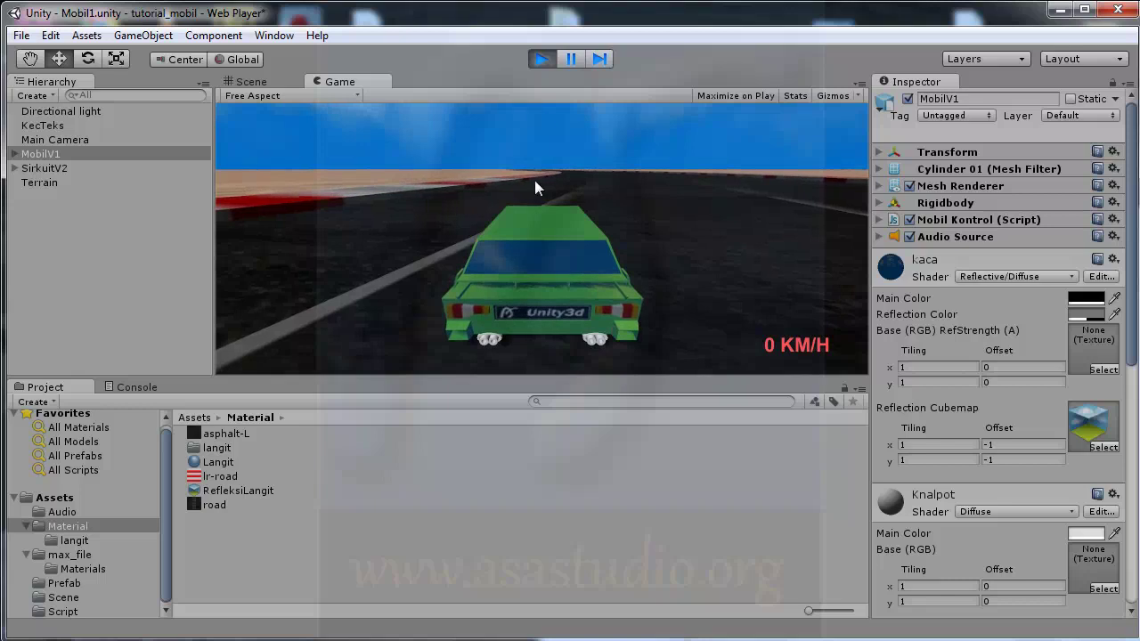
left_click(540, 61)
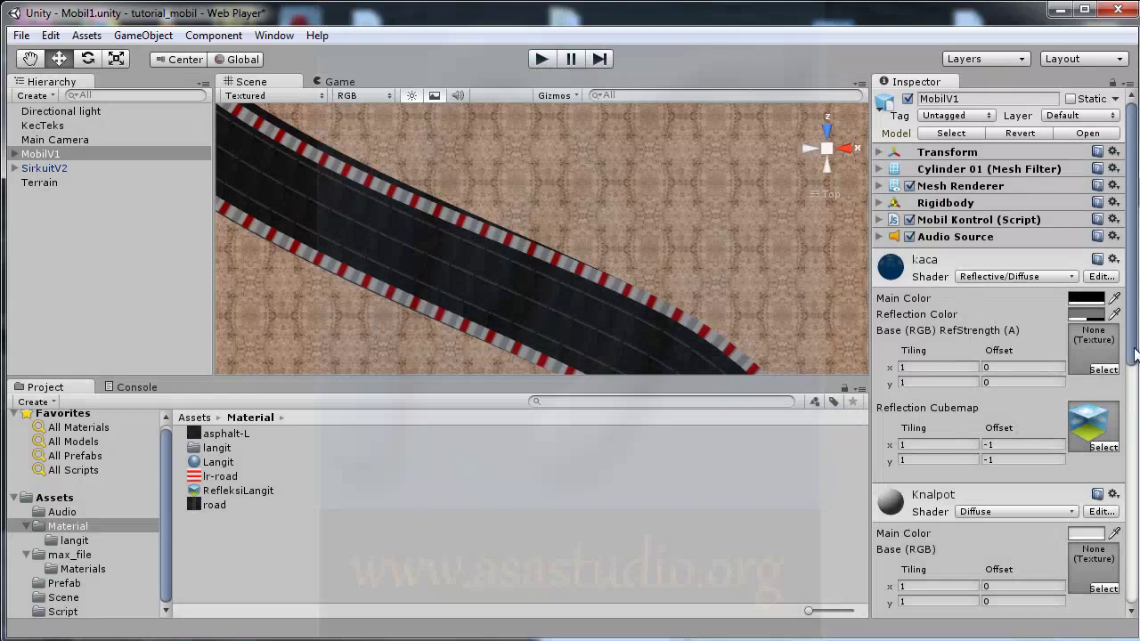
left_click_drag(1134, 354, 1134, 422)
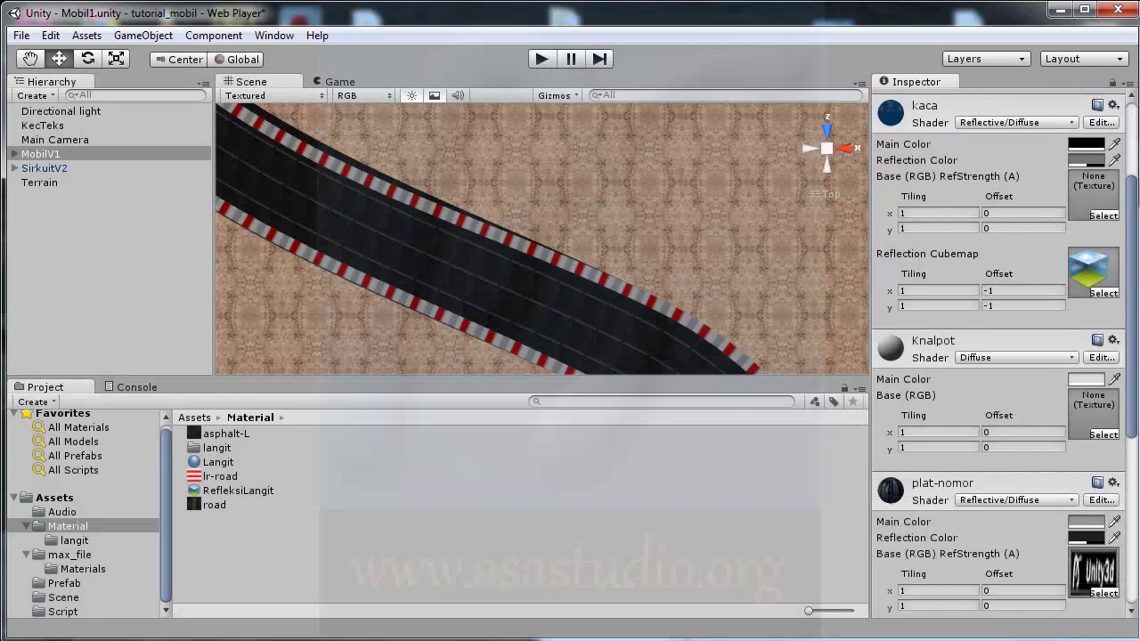
Switch the Knalpot exhaust material to Reflective/Diffuse with the RefleksiLangit cubemap
scroll(1004, 356, "up", 2)
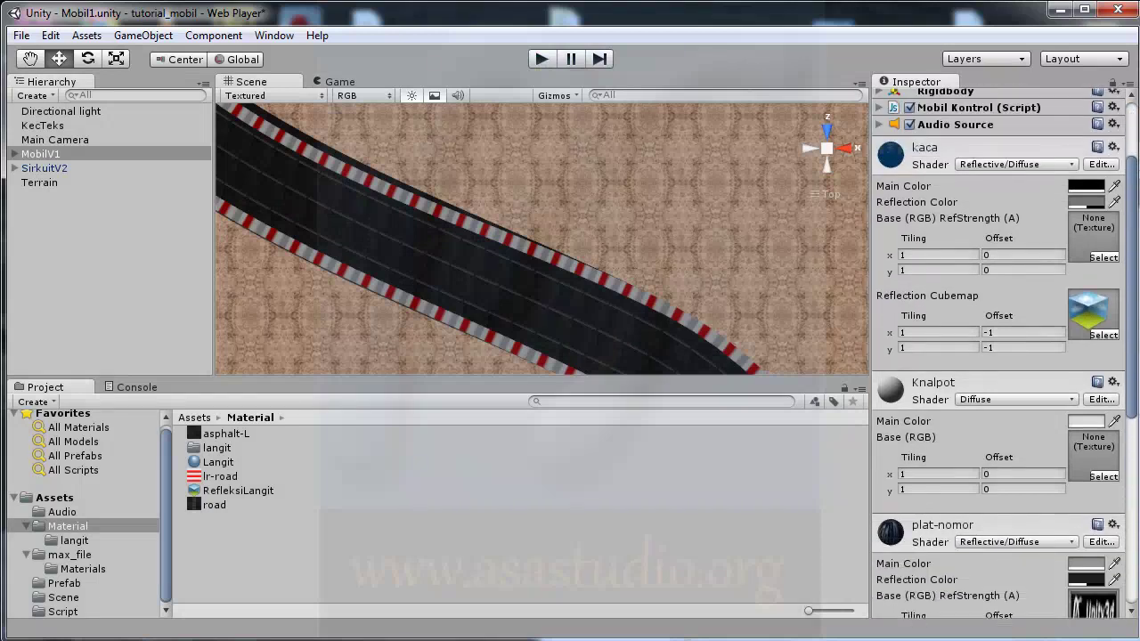
scroll(1134, 428, "down", 3)
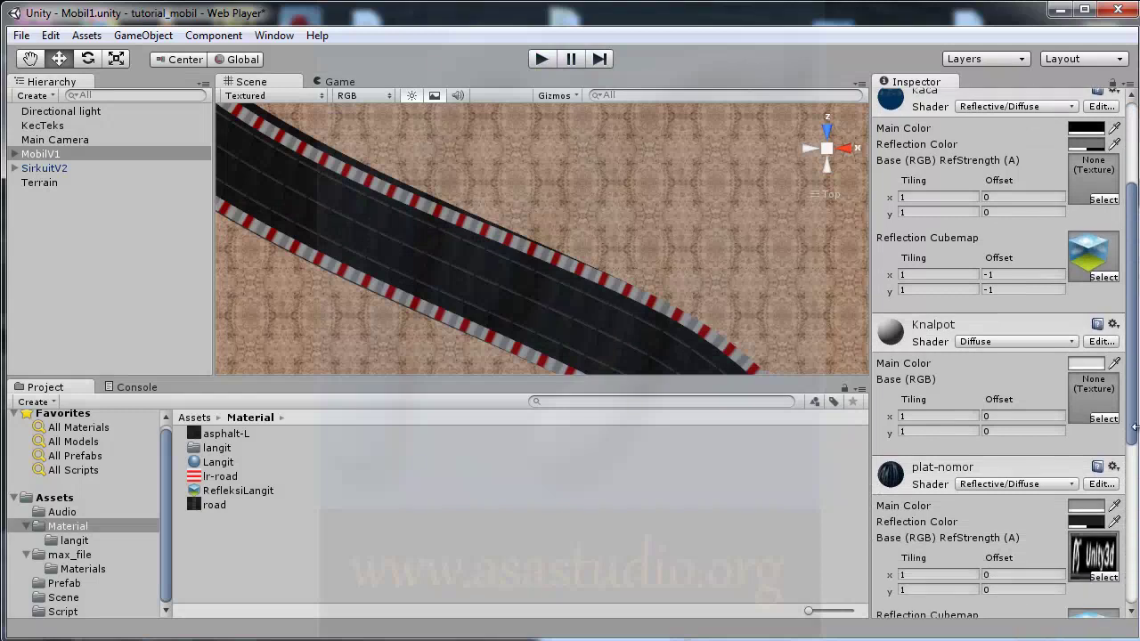
left_click(982, 345)
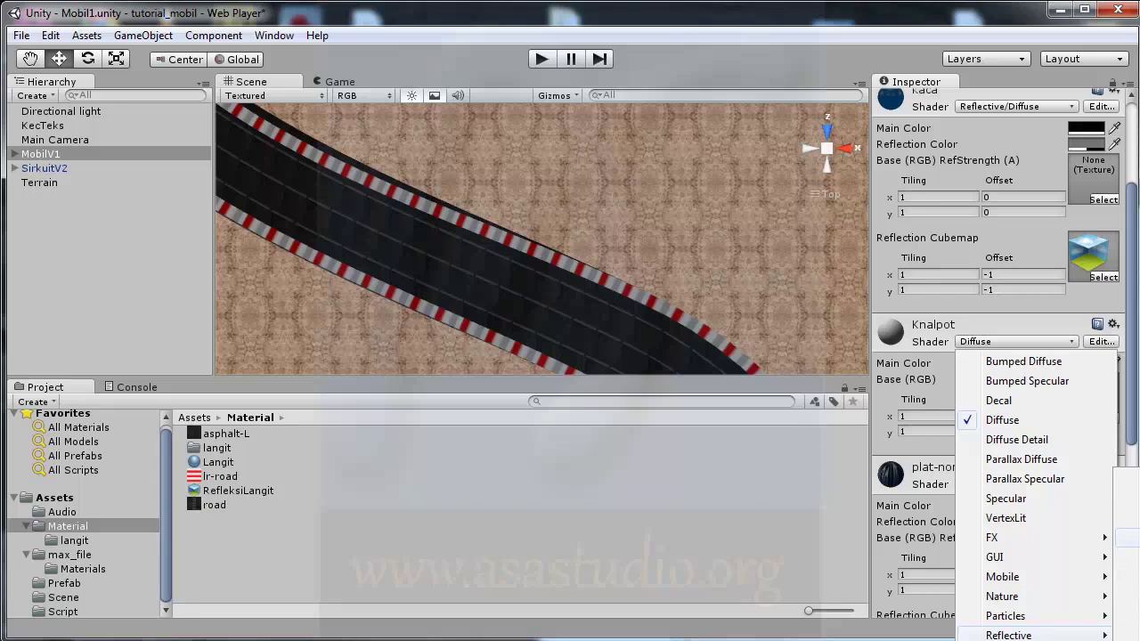
left_click(1129, 557)
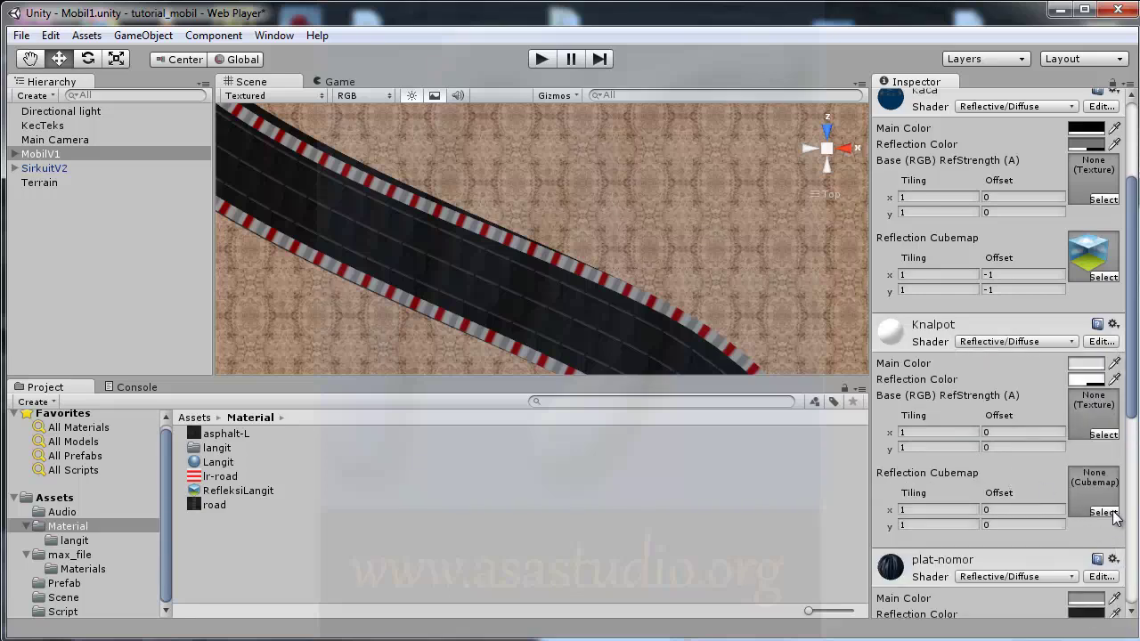
left_click(1104, 513)
double_click(264, 132)
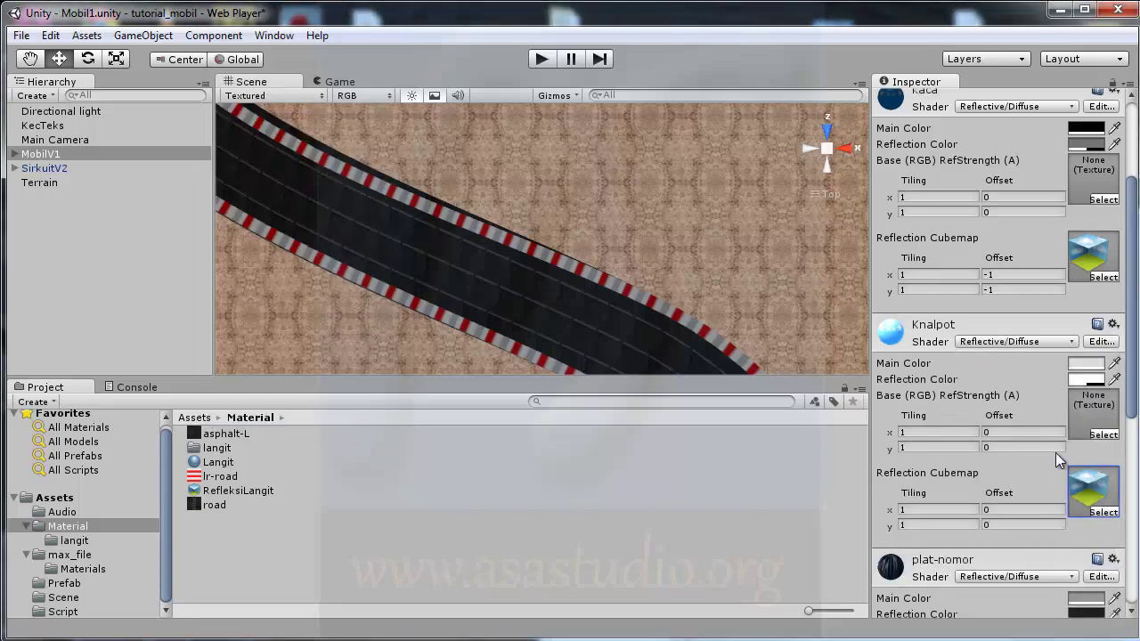
Set Knalpot's reflection colour to grey 68 and start play mode
left_click(1086, 379)
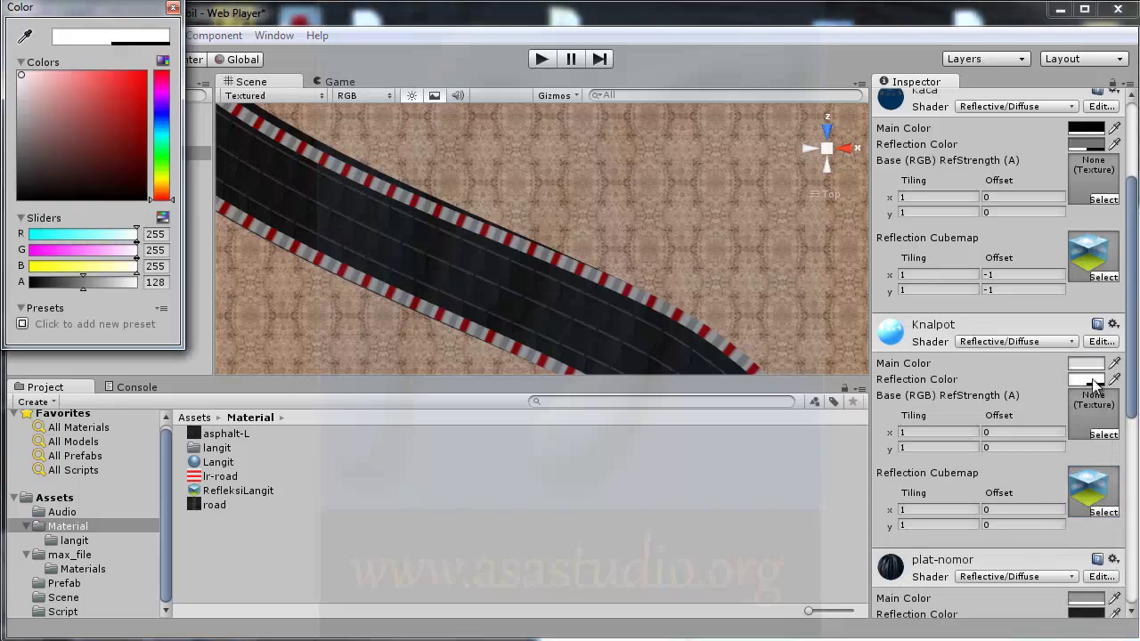
left_click_drag(57, 106, 16, 167)
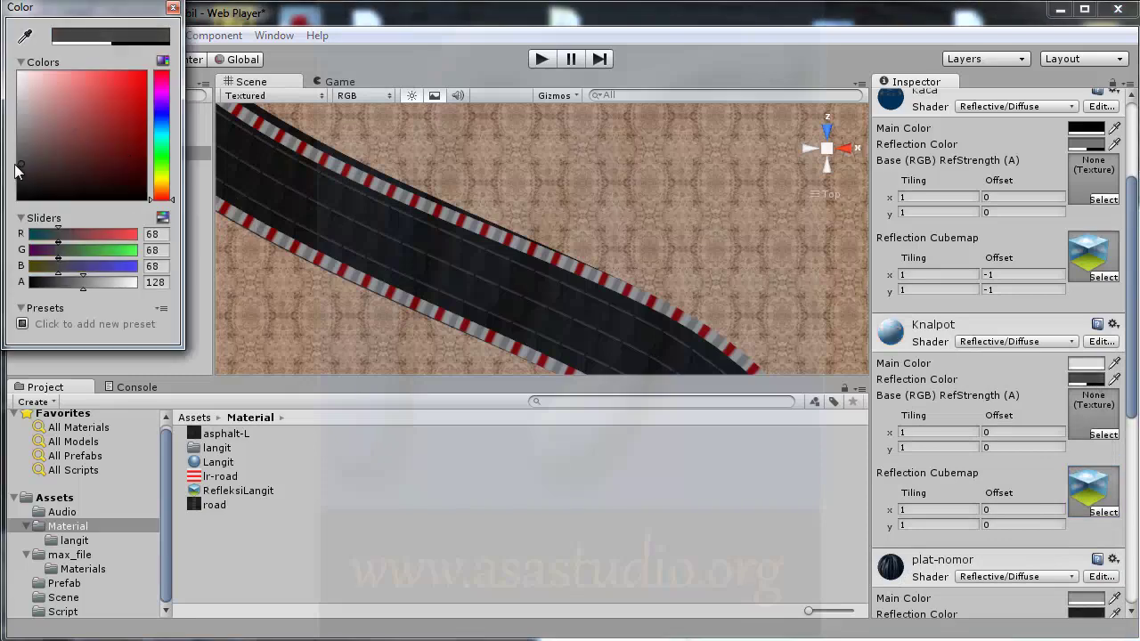
left_click(174, 8)
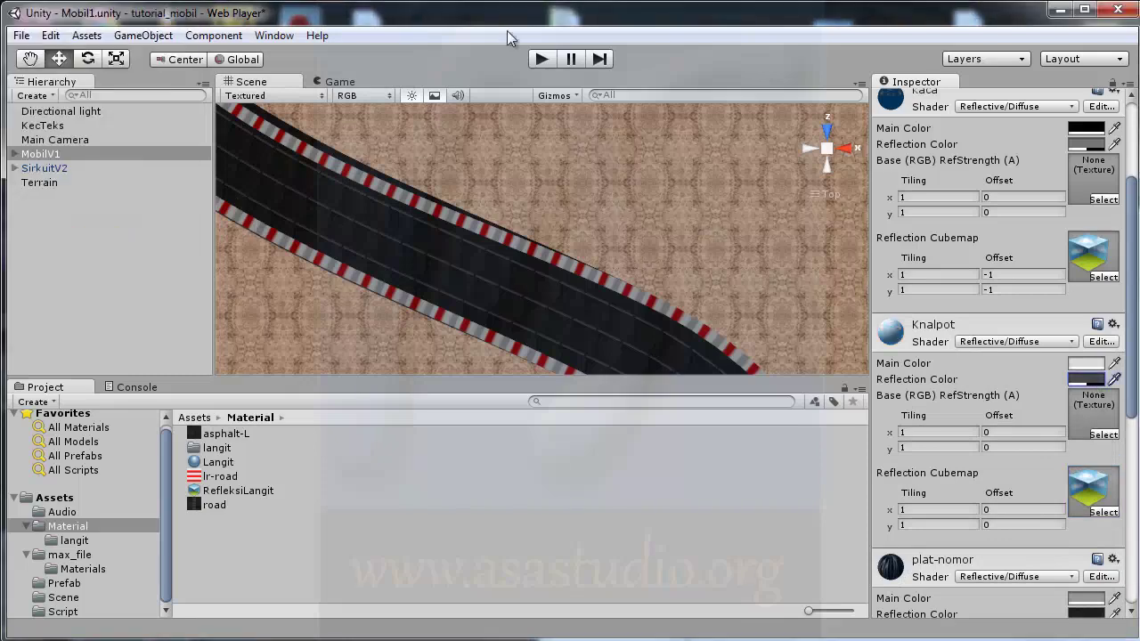
left_click(539, 57)
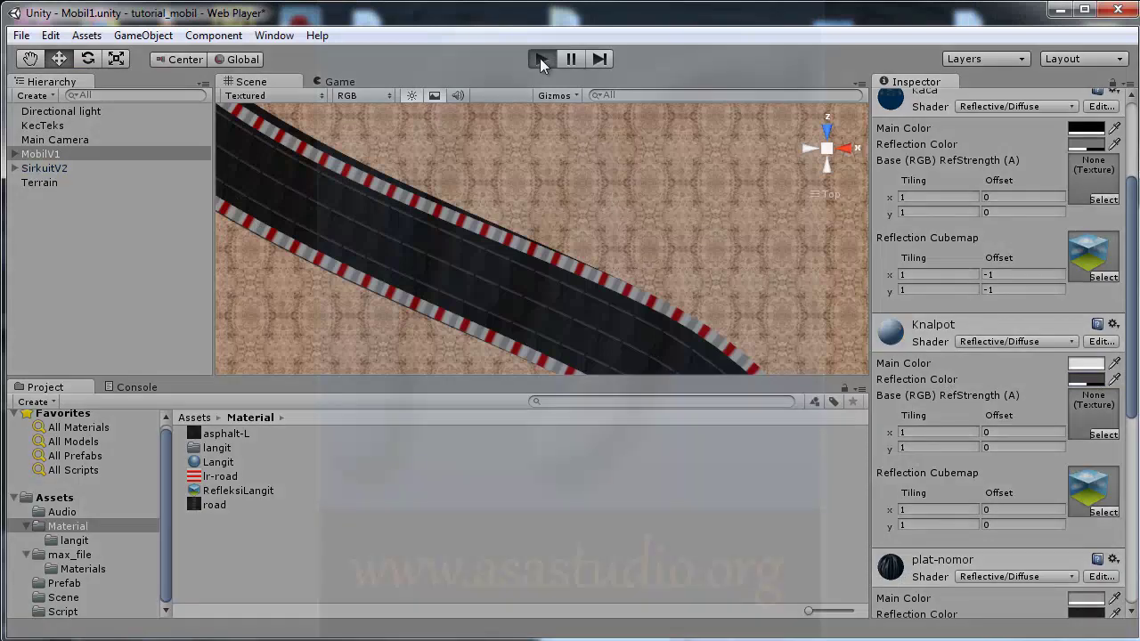
Drive the car forward along the track to inspect the reflective windshield, body, plate and exhaust
key("Up")
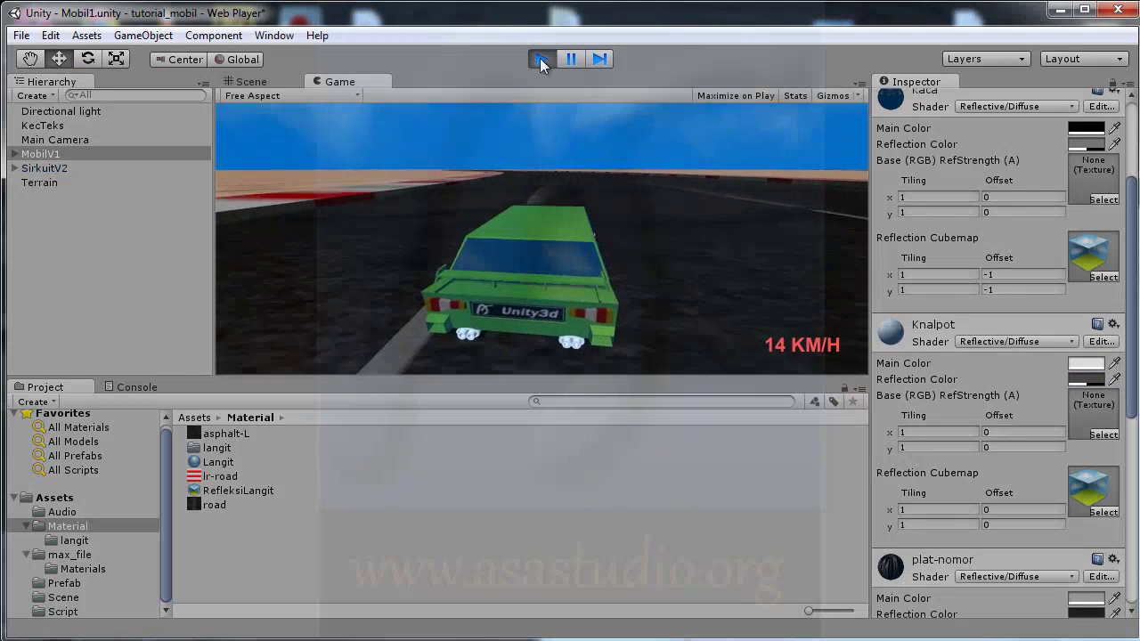